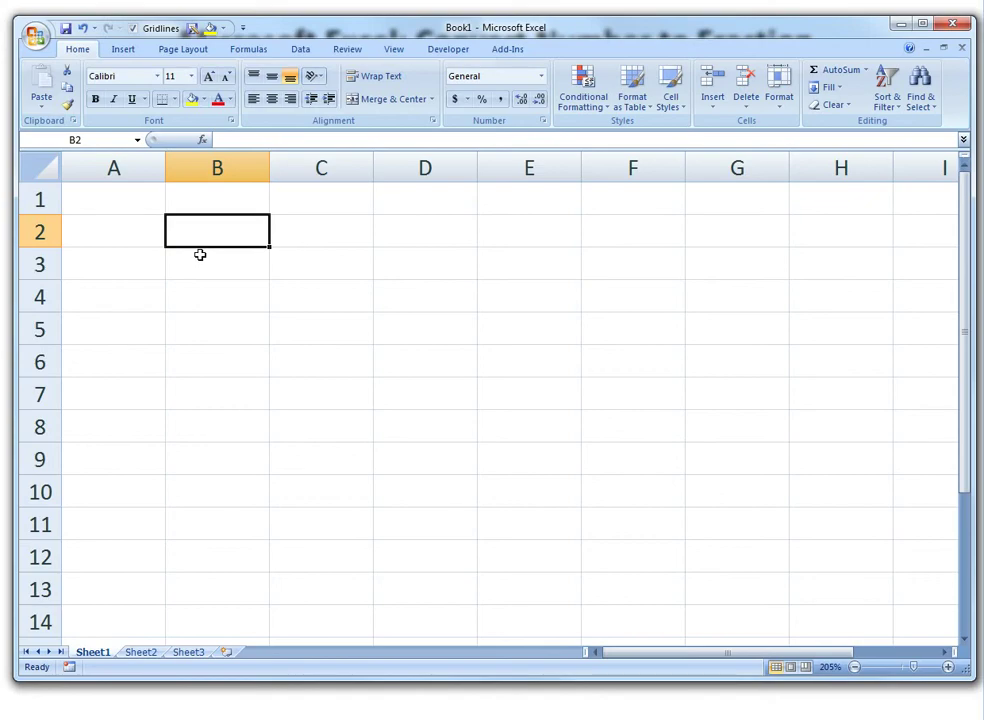
Enter 1.5 in B2 and apply Fraction format so it displays 1 1/2.
{"action": "type", "text": "1"}
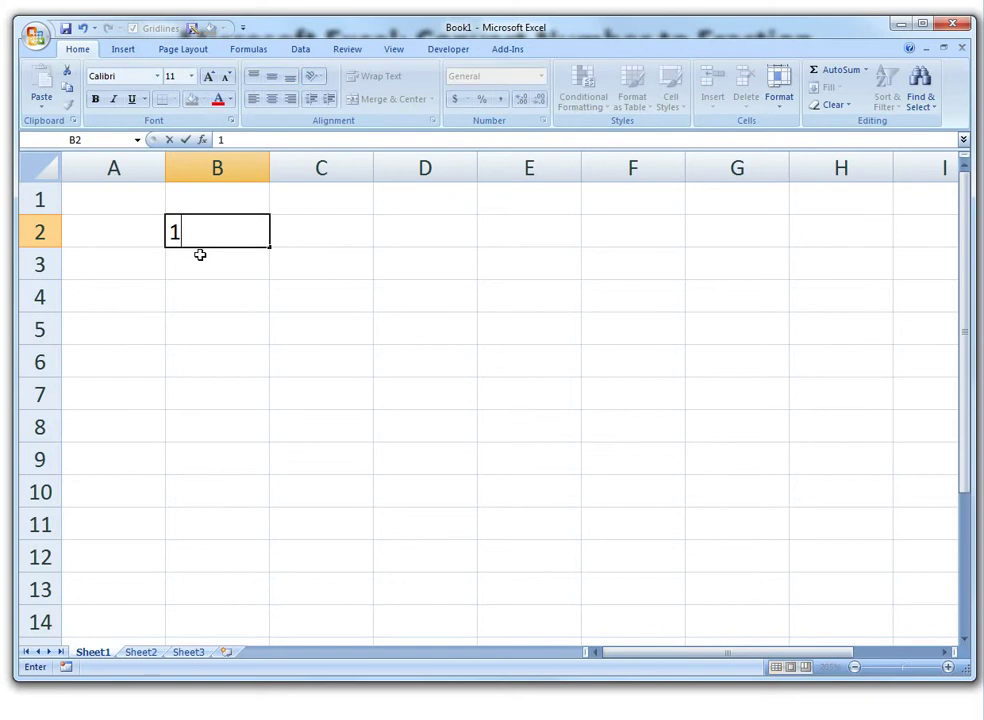
{"action": "type", "text": ".5"}
{"action": "key", "text": "Tab"}
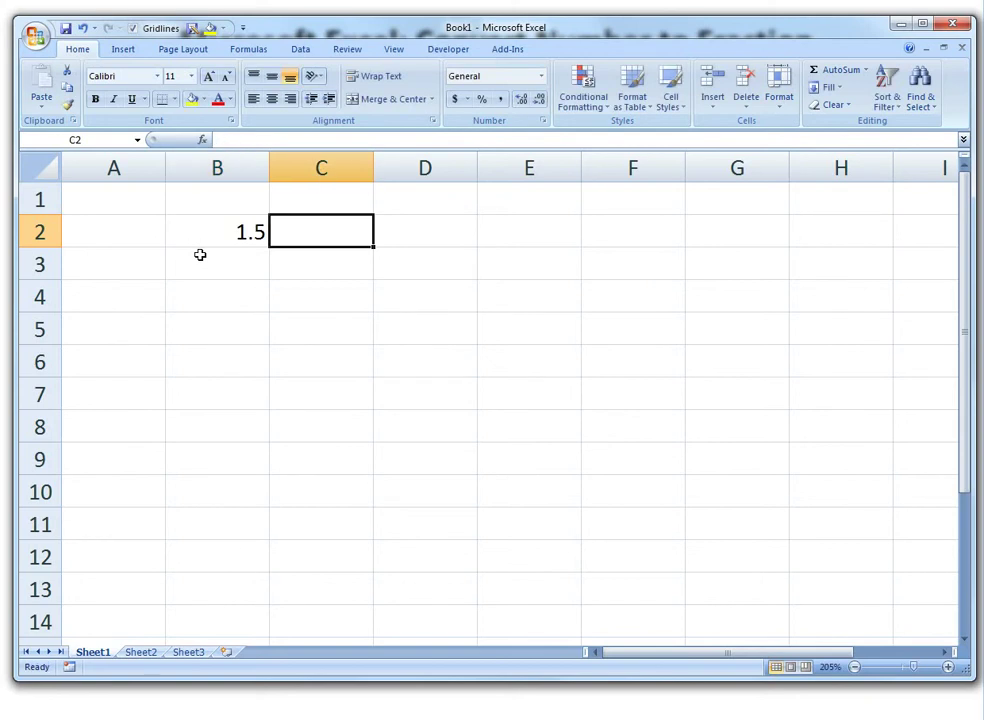
{"action": "key", "text": "Left"}
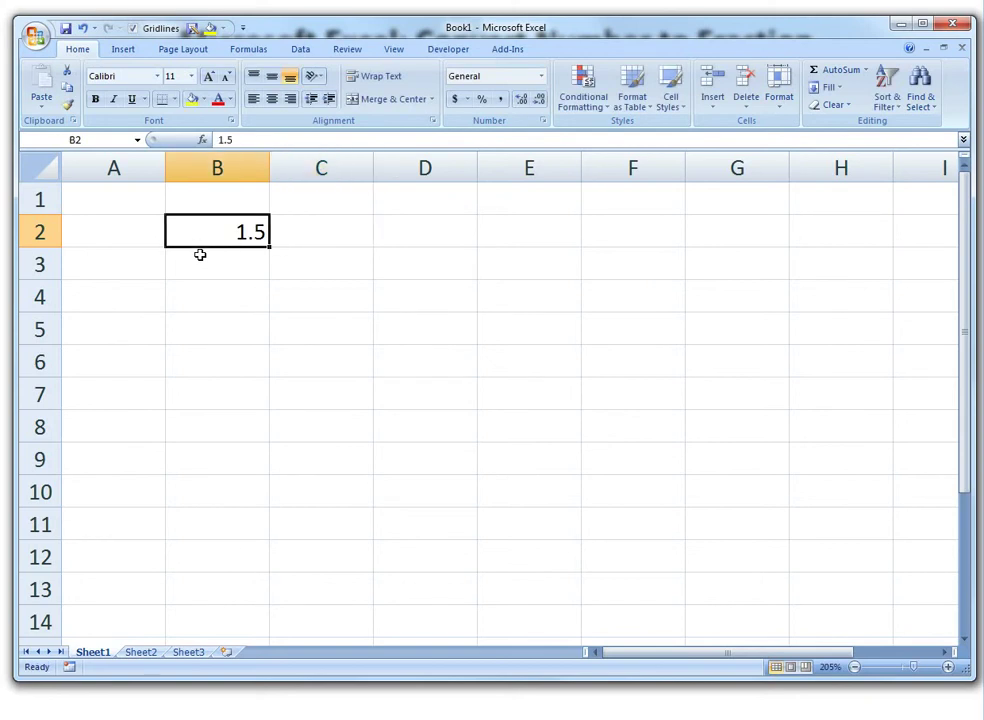
{"action": "left_click", "coordinate": [540, 78]}
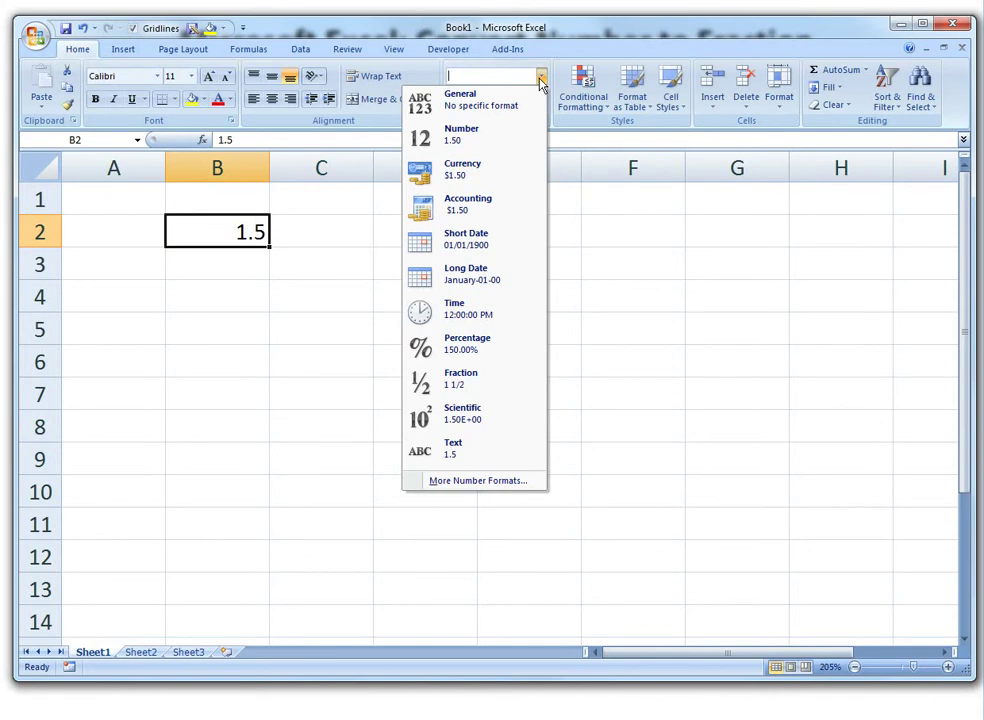
{"action": "left_click", "coordinate": [465, 377]}
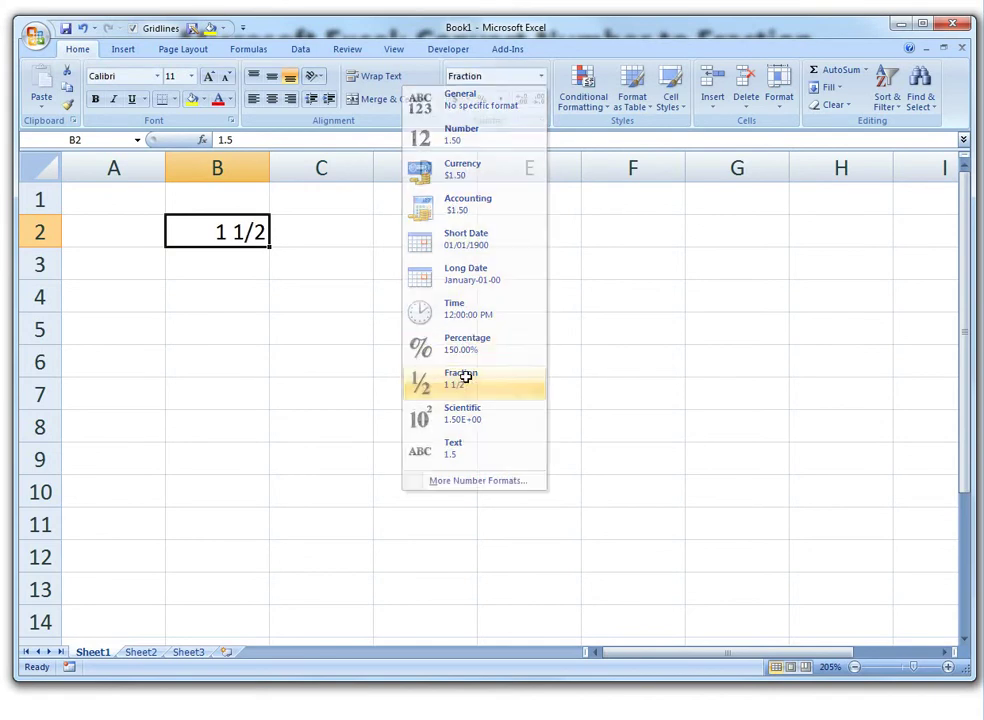
Enter 3/4 in C2 with Fraction number format applied.
{"action": "left_click", "coordinate": [318, 227]}
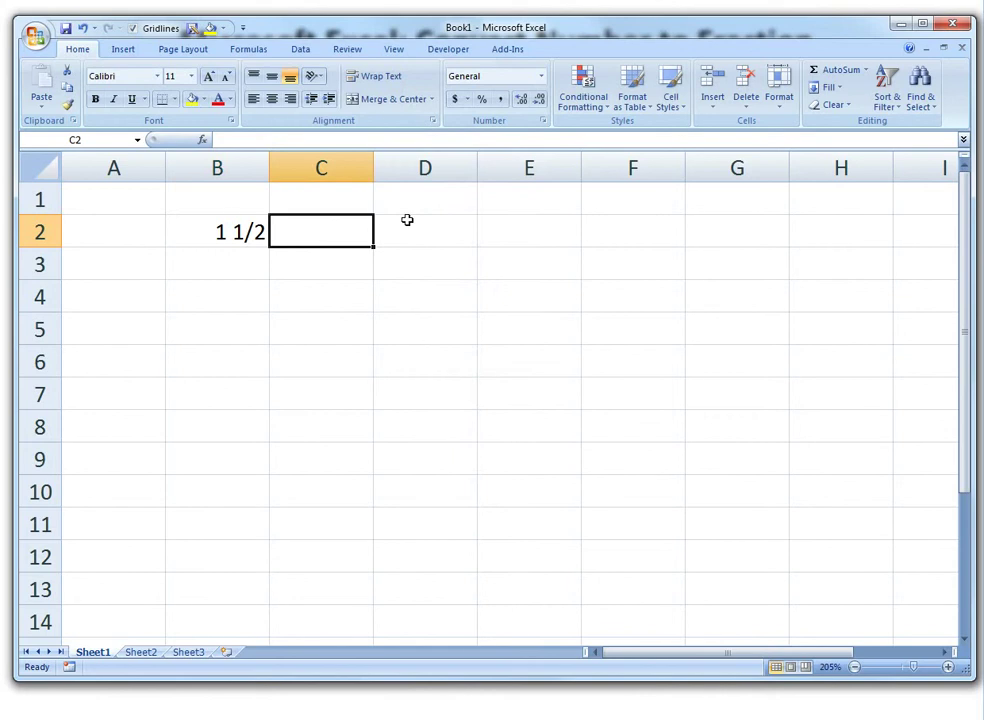
{"action": "type", "text": "3/4"}
{"action": "key", "text": "Return"}
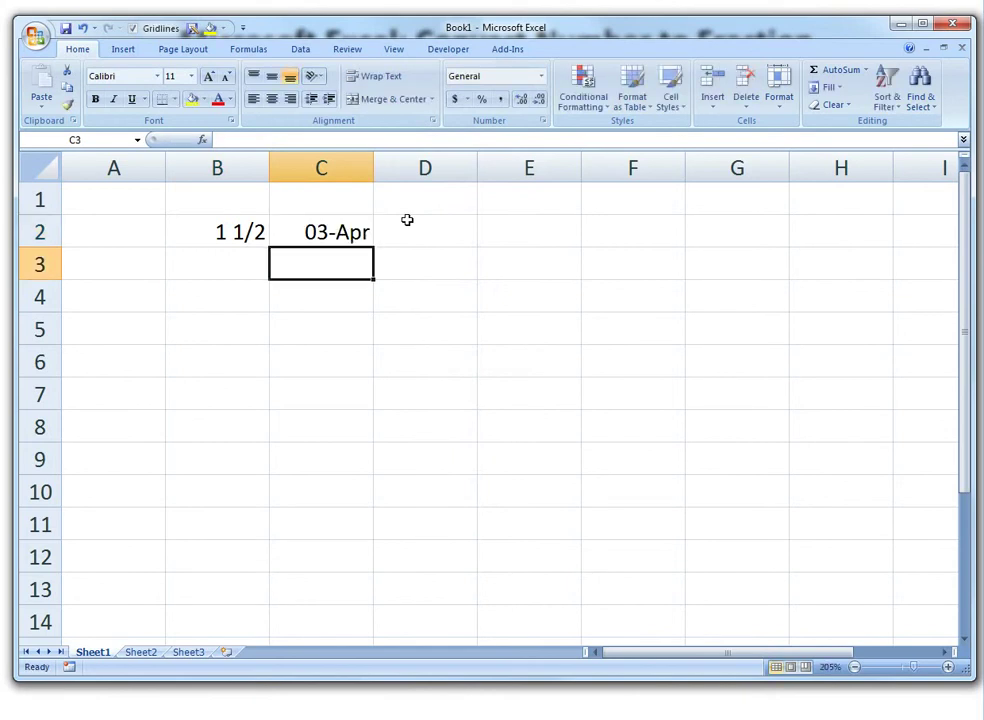
{"action": "key", "text": "Up"}
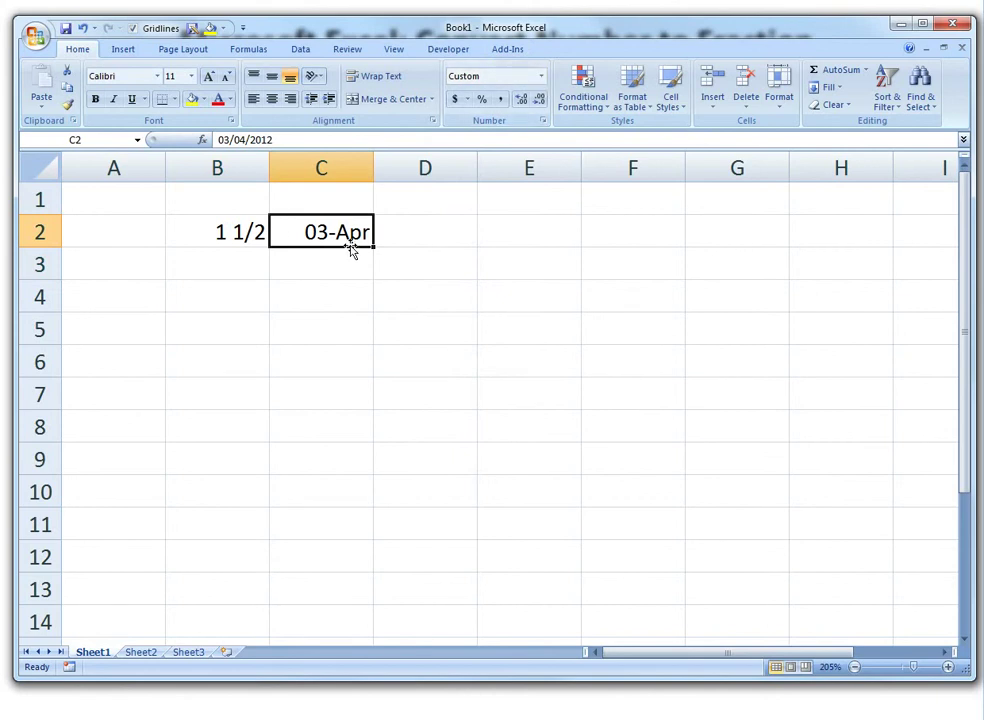
{"action": "left_click", "coordinate": [541, 76]}
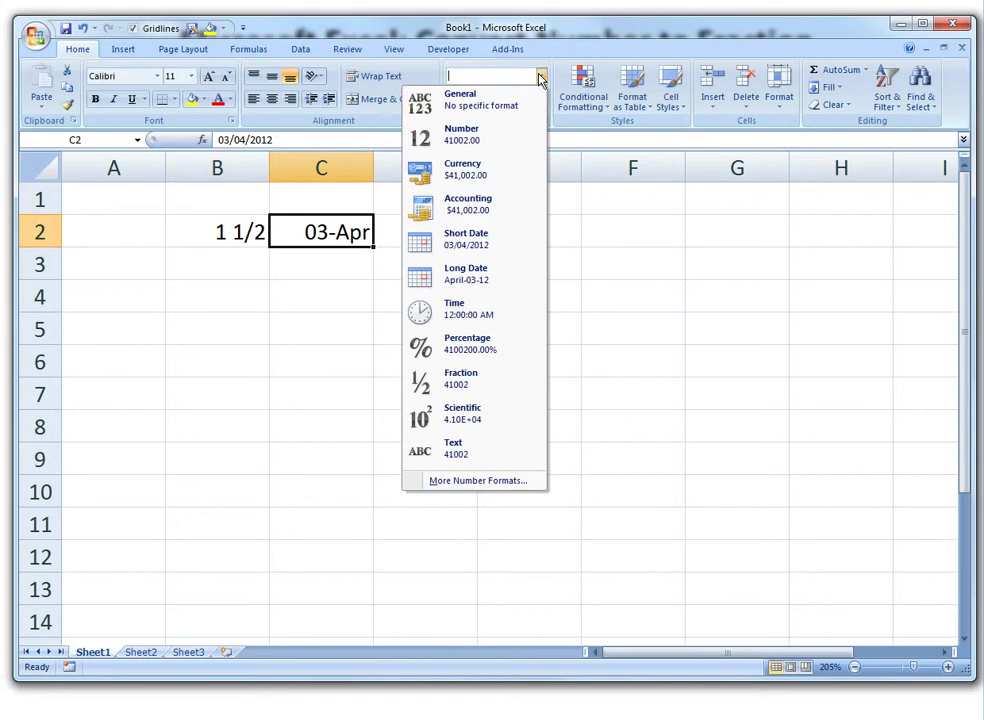
{"action": "left_click", "coordinate": [458, 376]}
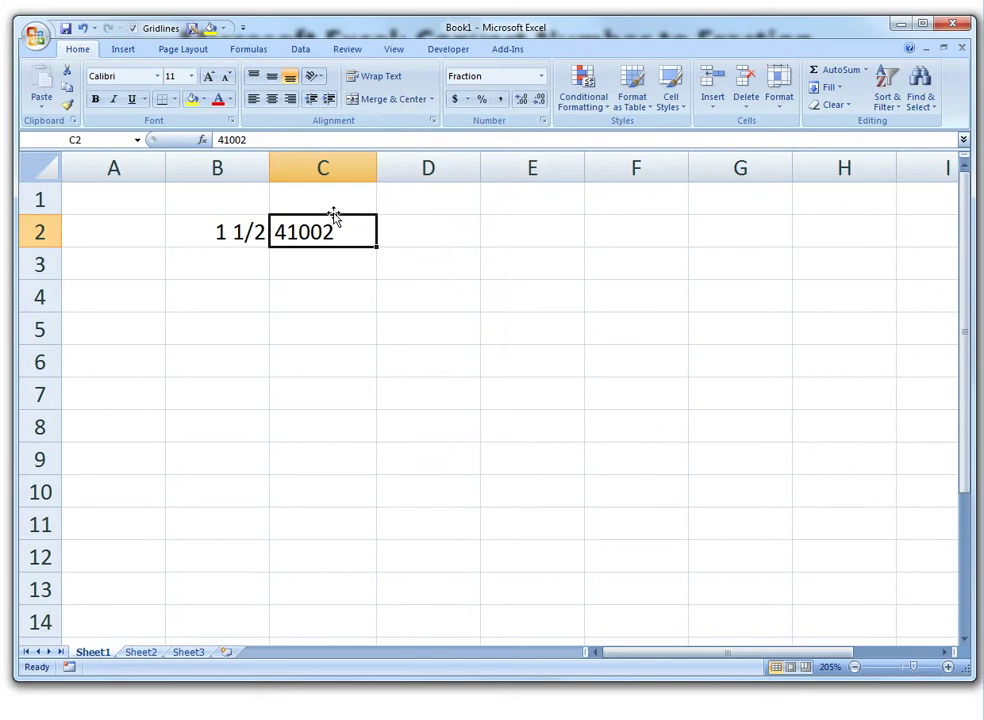
{"action": "type", "text": "3/4"}
{"action": "key", "text": "Return"}
Enter the formula =B2/C2 in D2, which returns 2.
{"action": "key", "text": "Up"}
{"action": "key", "text": "Right"}
{"action": "type", "text": "="}
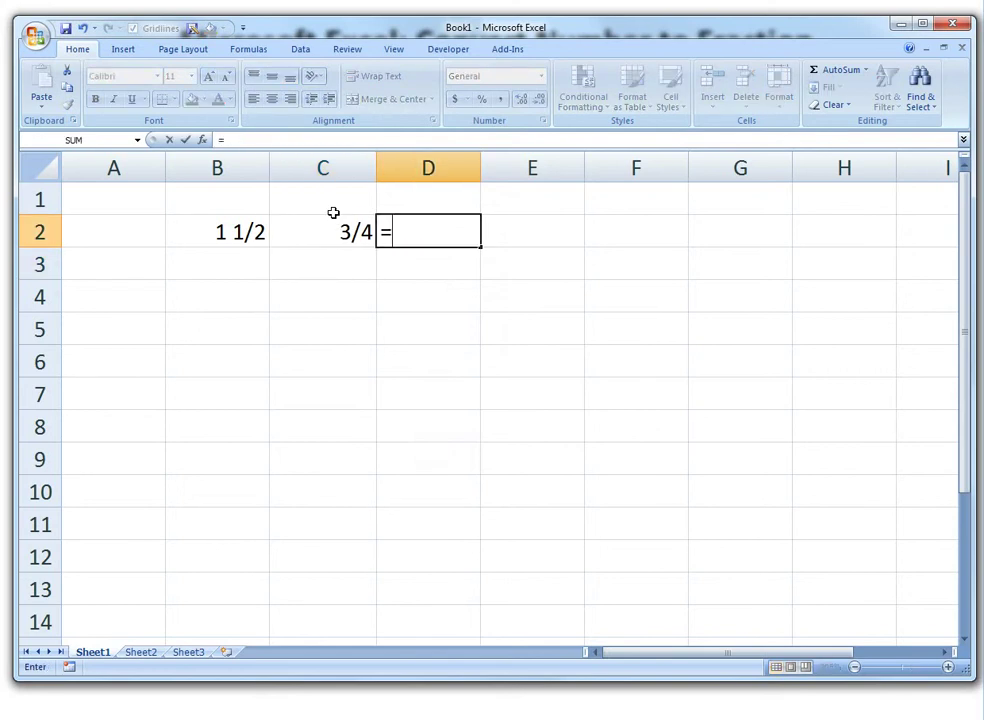
{"action": "key", "text": "Left"}
{"action": "key", "text": "Left"}
{"action": "type", "text": "/"}
{"action": "key", "text": "Right"}
{"action": "key", "text": "Left"}
{"action": "key", "text": "Left"}
{"action": "key", "text": "Return"}
{"action": "key", "text": "Up"}
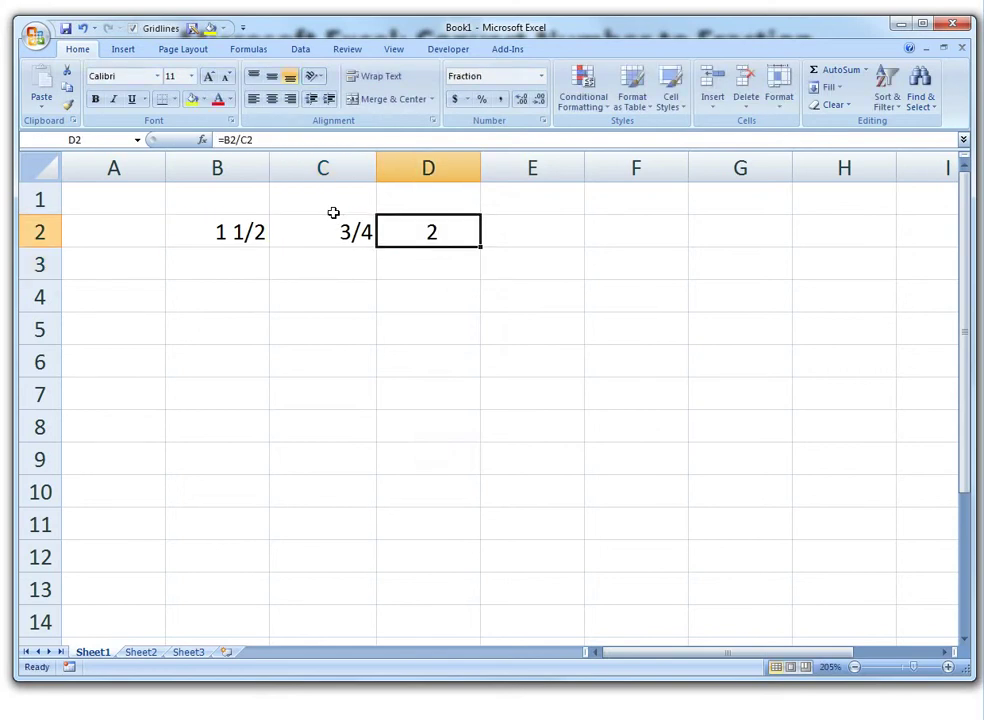
Enter 1223 in C4 and 213 in C5, clearing a stray 21 from D5.
{"action": "key", "text": "Left"}
{"action": "key", "text": "Down"}
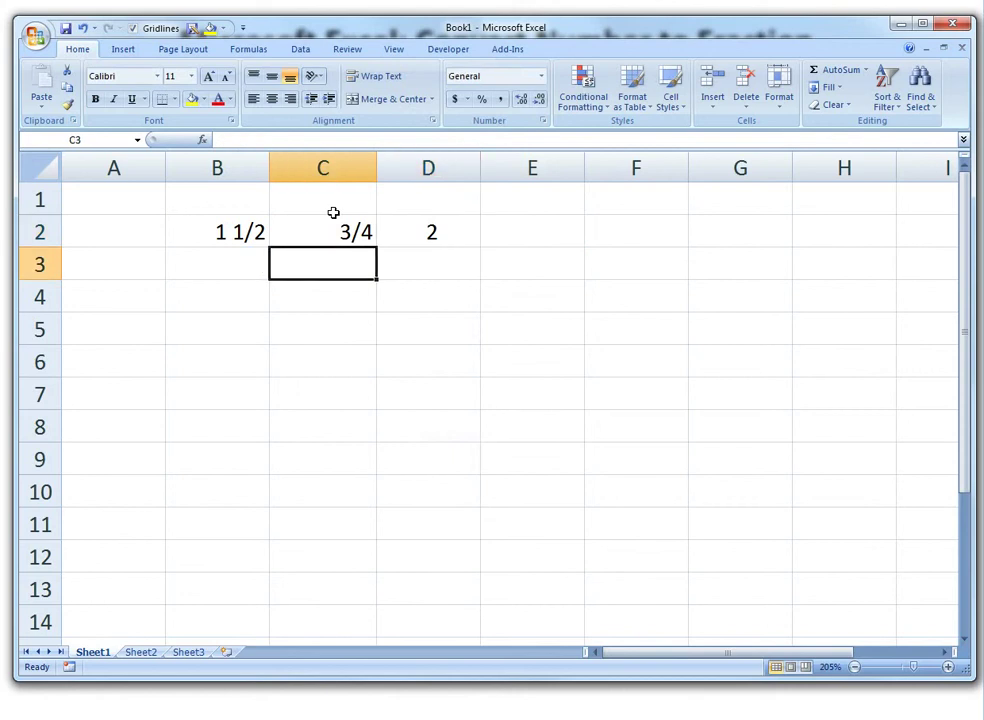
{"action": "key", "text": "Down"}
{"action": "type", "text": "1223"}
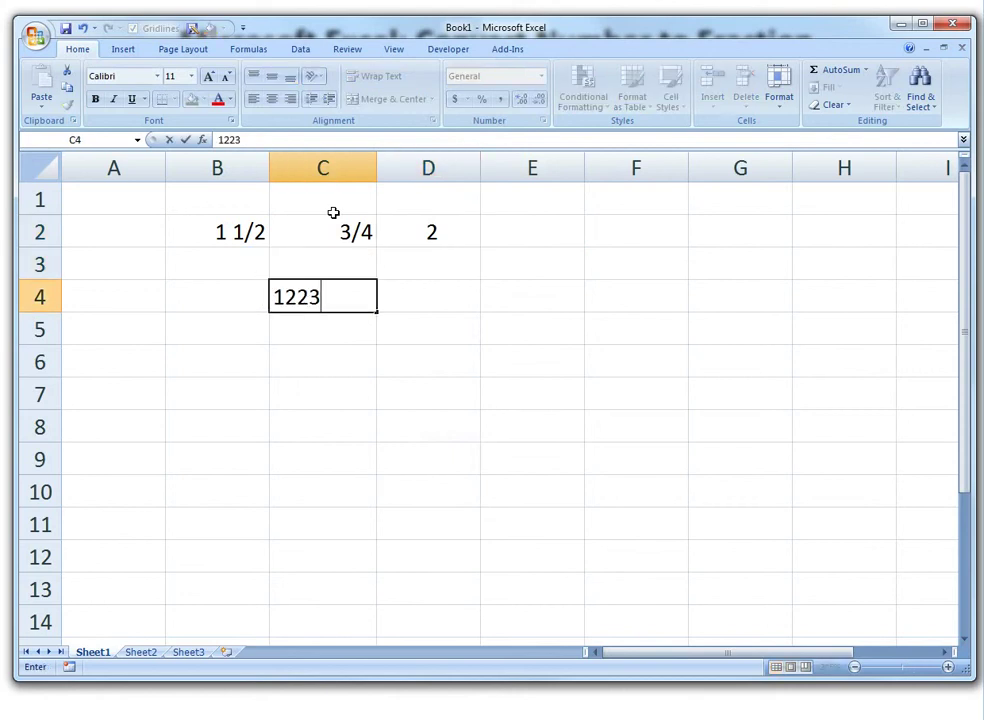
{"action": "key", "text": "Tab"}
{"action": "key", "text": "Down"}
{"action": "type", "text": "21"}
{"action": "key", "text": "BackSpace"}
{"action": "key", "text": "BackSpace"}
{"action": "key", "text": "Left"}
{"action": "type", "text": "213"}
{"action": "key", "text": "Return"}
Enter 324324, 0.34, 23 and 0.23423 in C6 through C9.
{"action": "type", "text": "324324"}
{"action": "key", "text": "Return"}
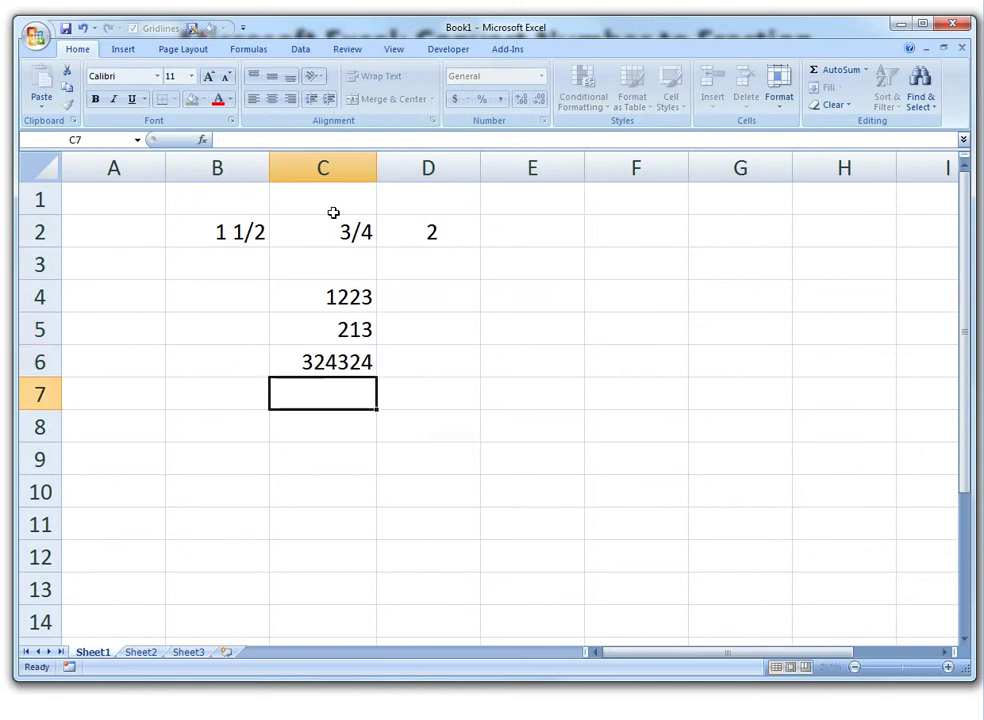
{"action": "type", "text": ".34"}
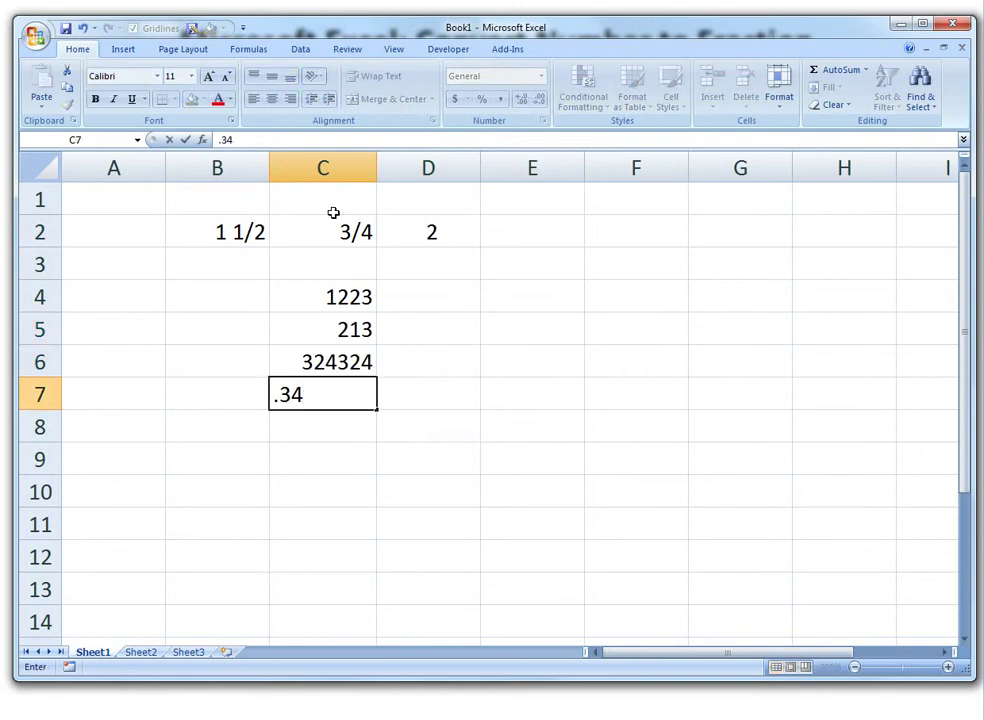
{"action": "key", "text": "Return"}
{"action": "type", "text": "23"}
{"action": "key", "text": "Return"}
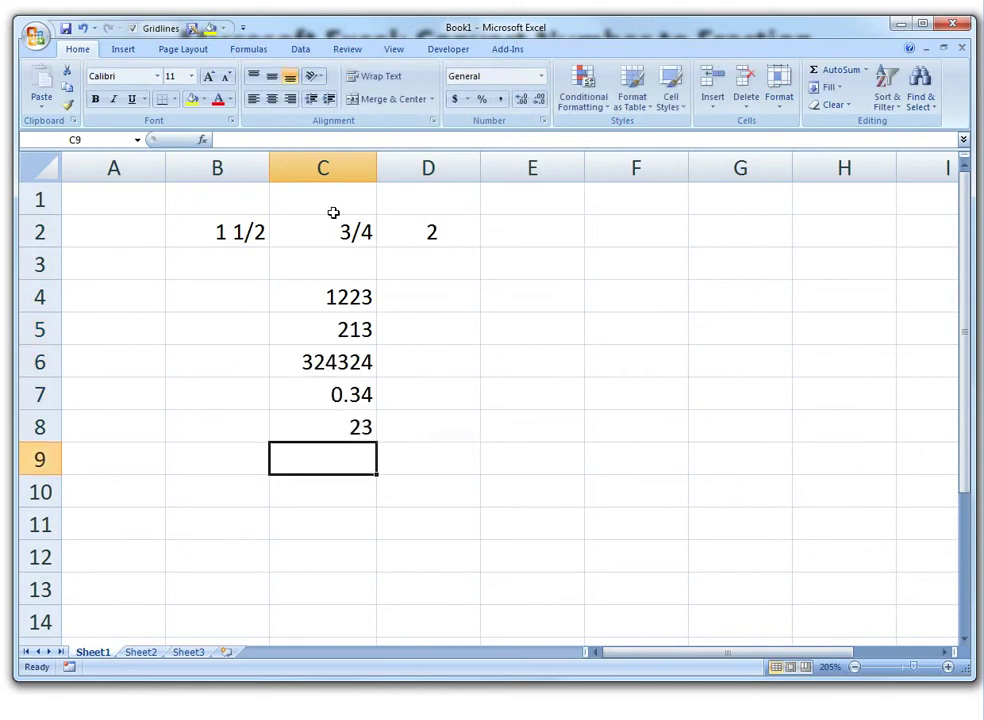
{"action": "type", "text": ".23423"}
{"action": "key", "text": "Return"}
Overwrite C4:C6 with 12.4324, 32.23 and 43.234.
{"action": "key", "text": "Up"}
{"action": "key", "text": "Up"}
{"action": "key", "text": "Up"}
{"action": "key", "text": "Up"}
{"action": "key", "text": "Up"}
{"action": "key", "text": "Up"}
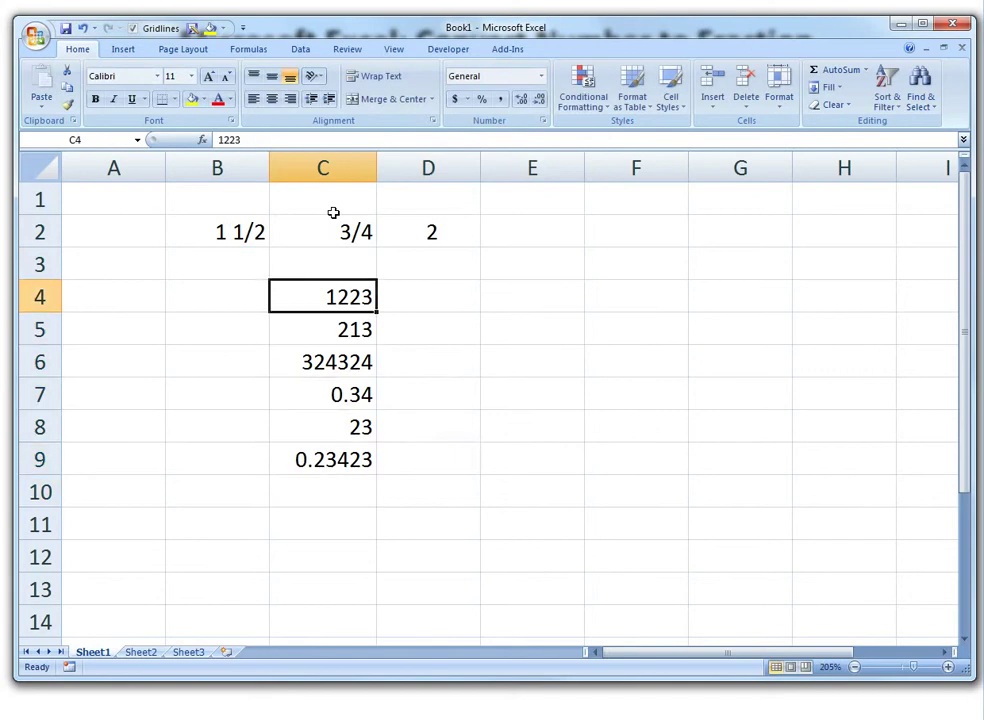
{"action": "type", "text": "12.4324"}
{"action": "key", "text": "Return"}
{"action": "type", "text": "32.23"}
{"action": "key", "text": "Return"}
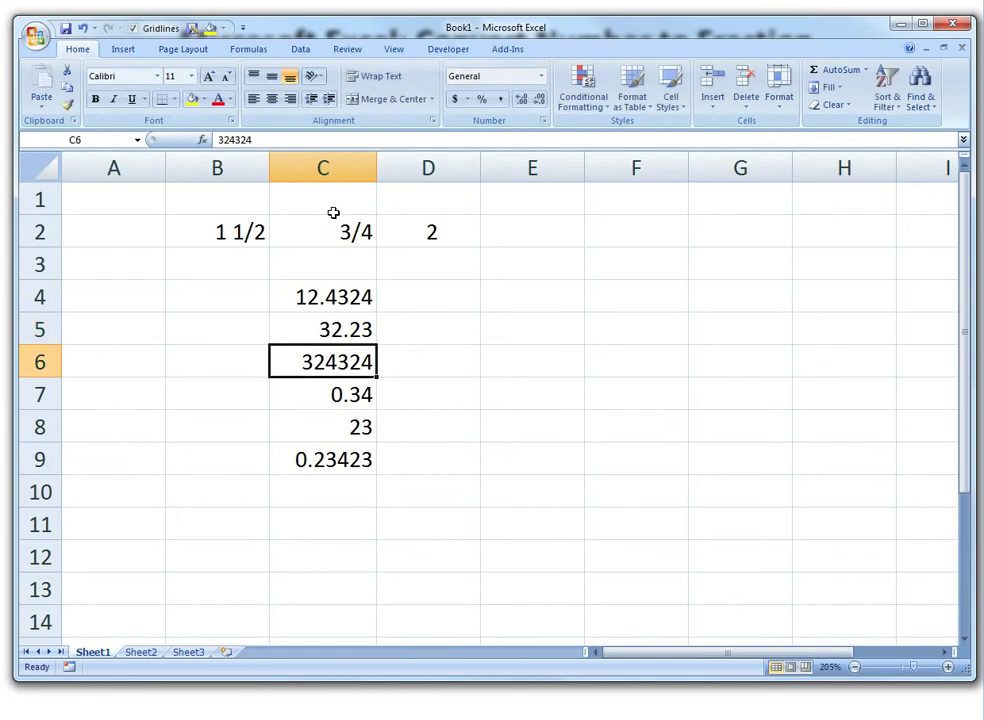
{"action": "type", "text": "43.234"}
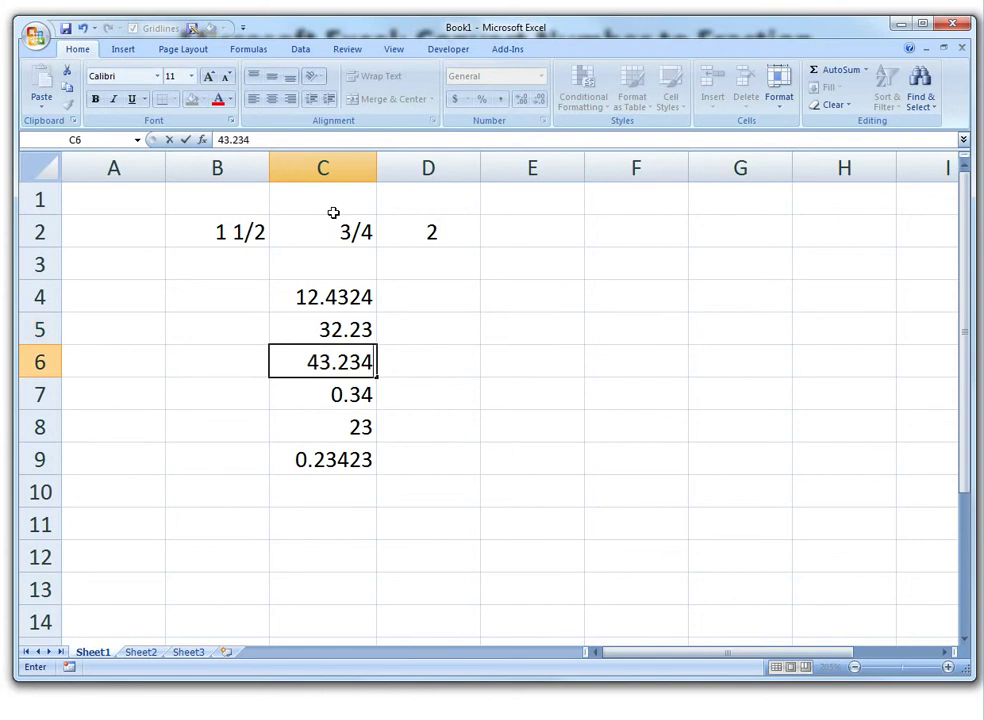
{"action": "key", "text": "Return"}
{"action": "key", "text": "Up"}
{"action": "key", "text": "Up"}
{"action": "key", "text": "Up"}
{"action": "key", "text": "shift+Down"}
{"action": "key", "text": "shift+Down"}
{"action": "key", "text": "shift+Down"}
{"action": "key", "text": "shift+Down"}
{"action": "key", "text": "shift+Down"}
{"action": "key", "text": "Right"}
{"action": "key", "text": "Left"}
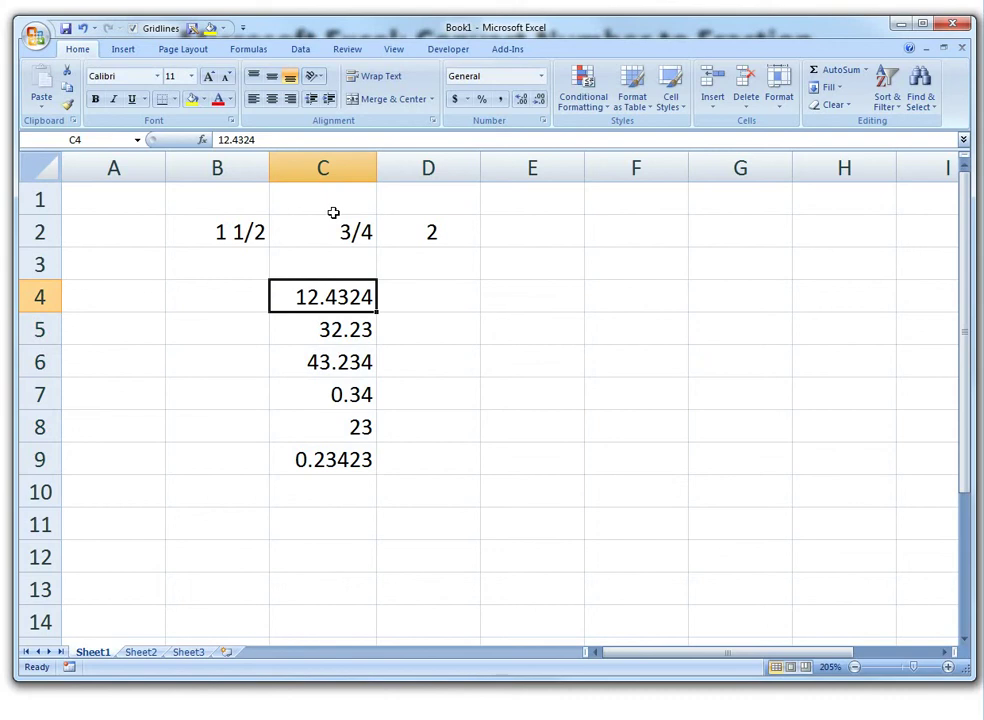
Format C4:C9 as Fraction 'Up to two digits (21/25)', giving values like 12 16/37.
{"action": "key", "text": "shift+Down"}
{"action": "key", "text": "shift+Down"}
{"action": "key", "text": "shift+Down"}
{"action": "key", "text": "shift+Down"}
{"action": "key", "text": "shift+Down"}
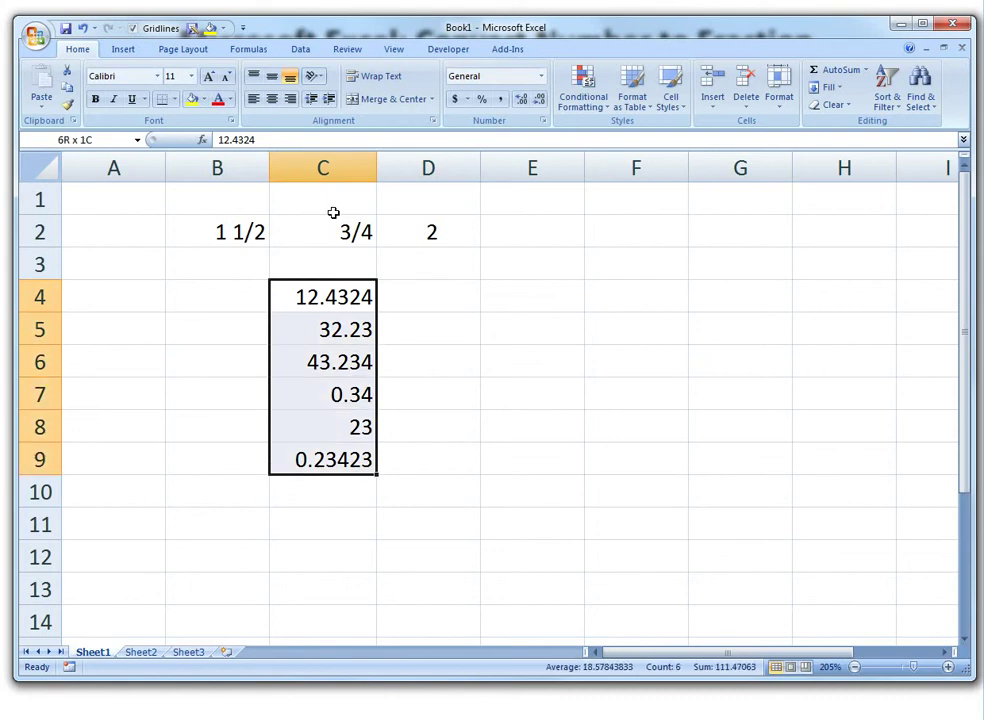
{"action": "left_click", "coordinate": [540, 77]}
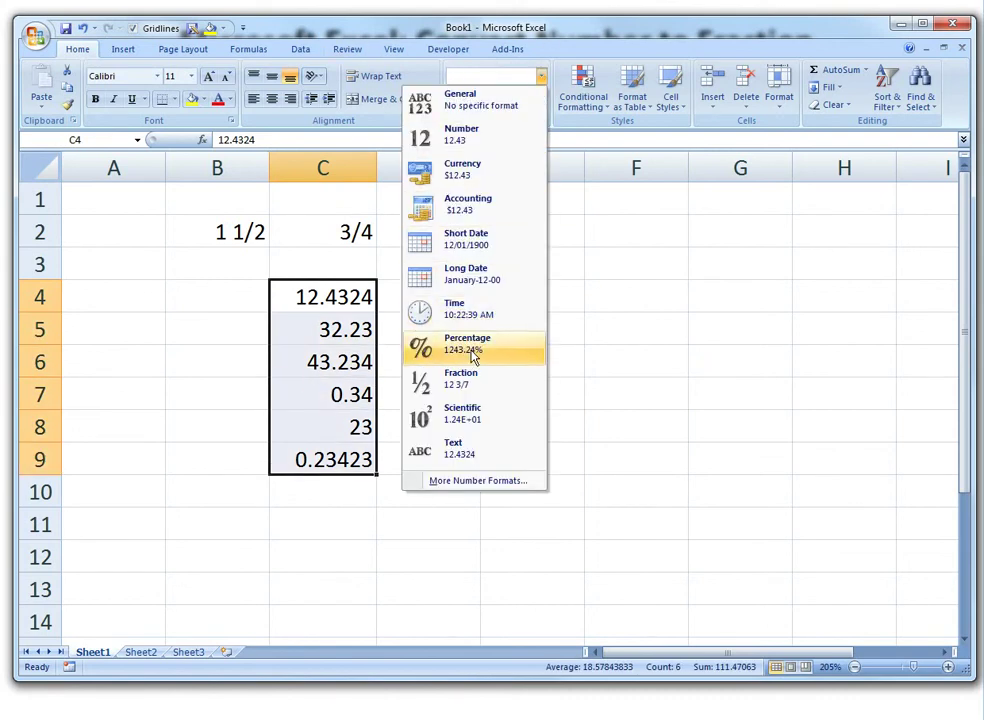
{"action": "left_click", "coordinate": [466, 394]}
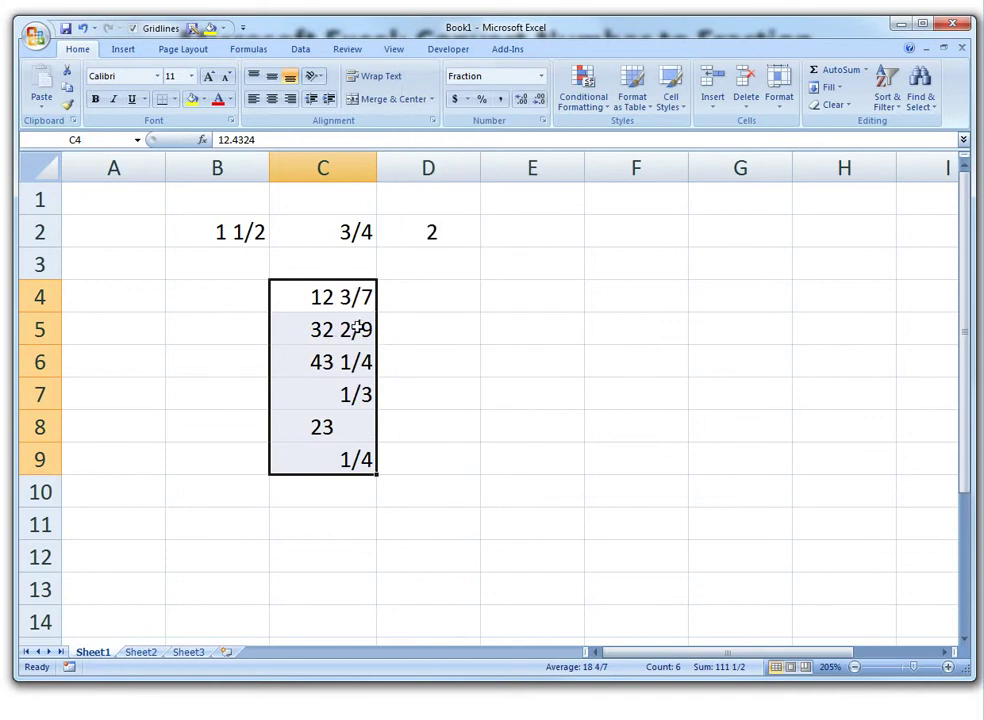
{"action": "left_click", "coordinate": [540, 76]}
{"action": "left_click", "coordinate": [460, 480]}
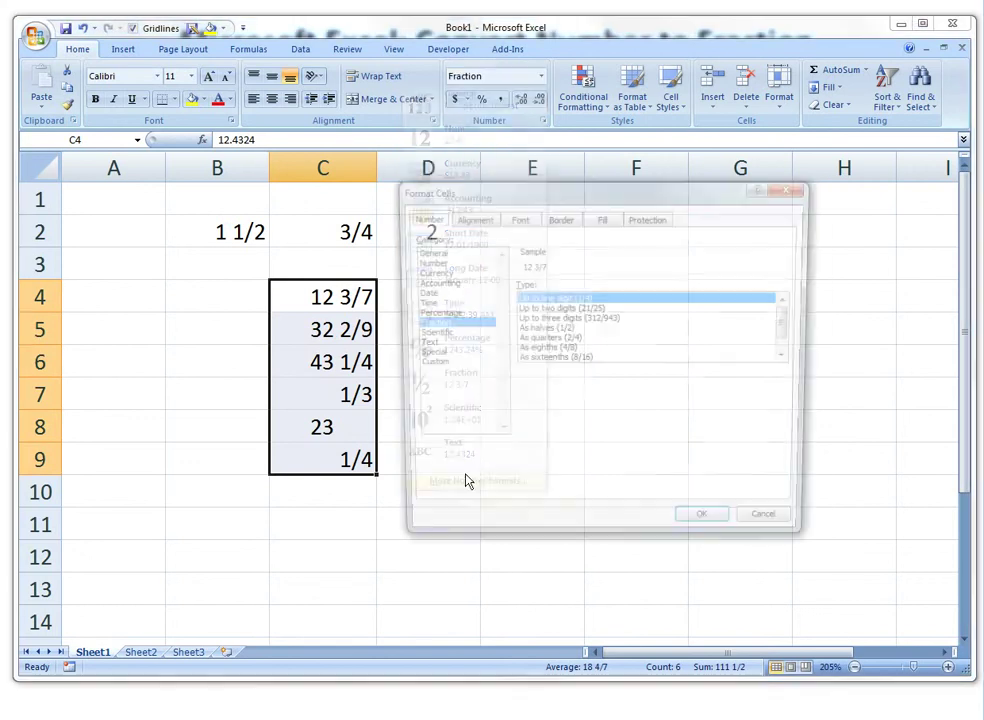
{"action": "left_click", "coordinate": [570, 308]}
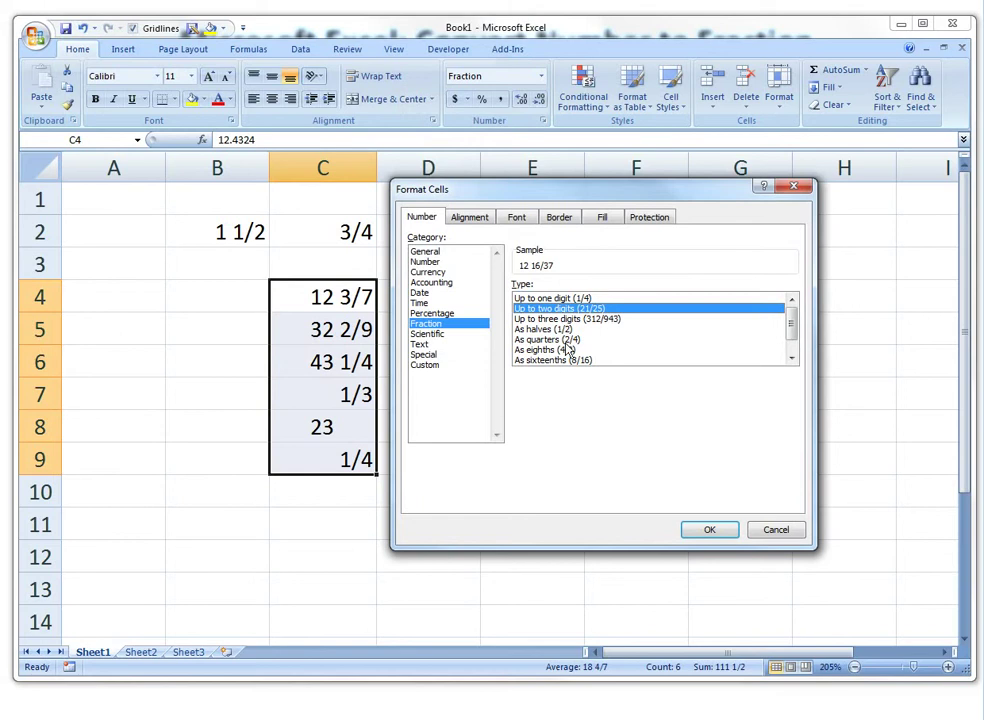
{"action": "left_click", "coordinate": [711, 531]}
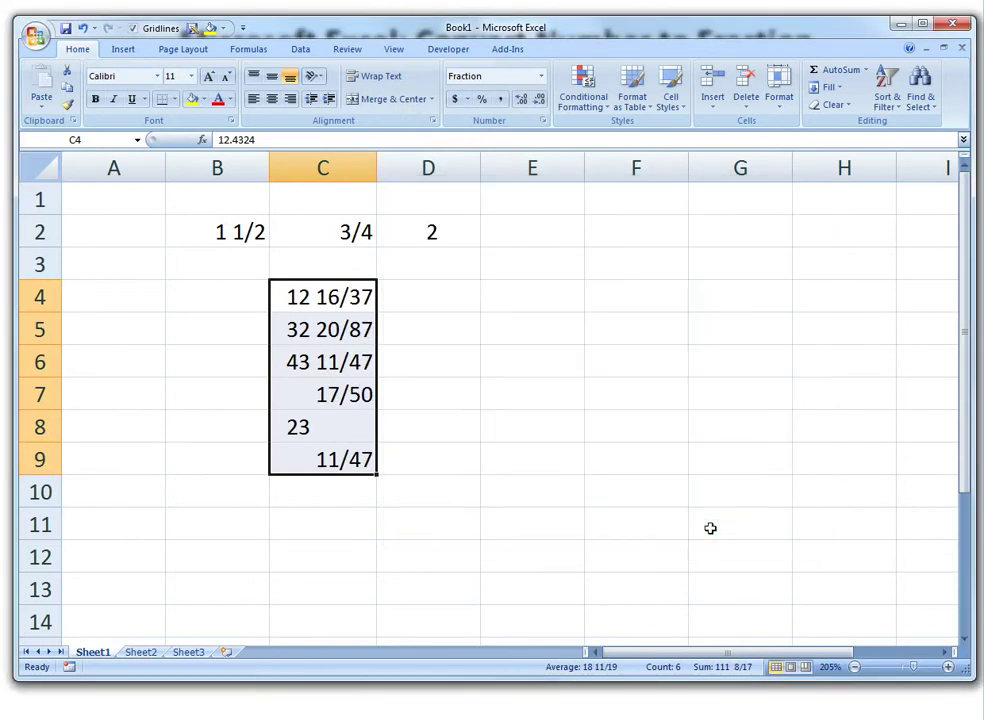
Try the up-to-three-digit and halves fraction formats on C4:C9.
{"action": "left_click", "coordinate": [543, 121]}
{"action": "left_click", "coordinate": [565, 318]}
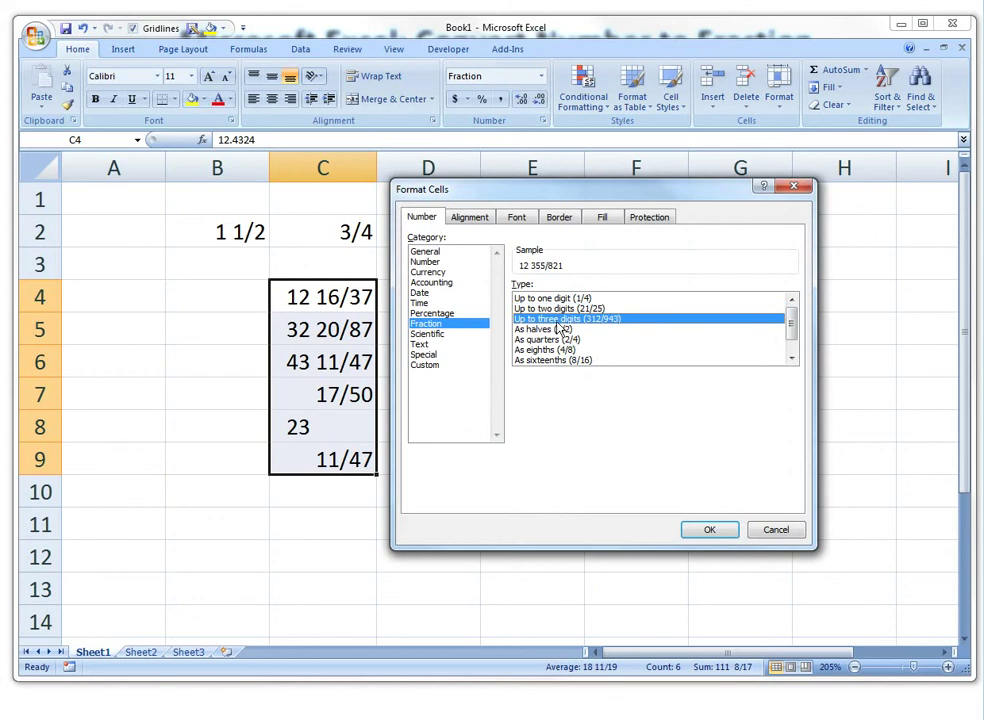
{"action": "left_click", "coordinate": [706, 530]}
{"action": "right_click", "coordinate": [350, 345]}
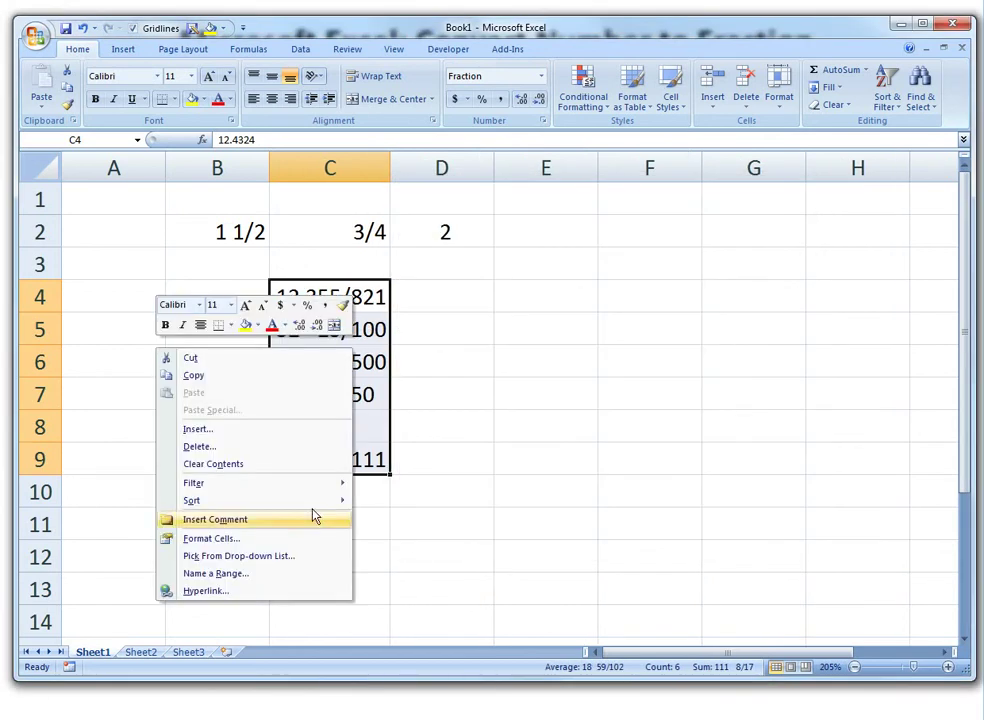
{"action": "left_click", "coordinate": [237, 542]}
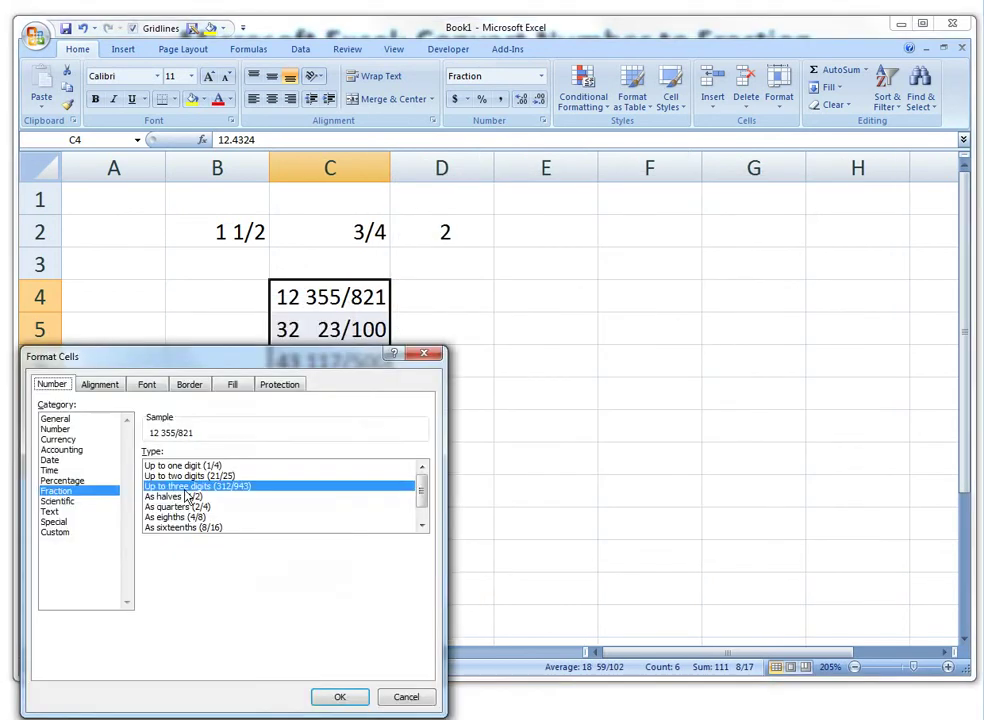
{"action": "left_click", "coordinate": [180, 497]}
{"action": "left_click", "coordinate": [340, 697]}
Apply the 'As hundredths (30/100)' fraction format to C4:C9.
{"action": "right_click", "coordinate": [342, 322]}
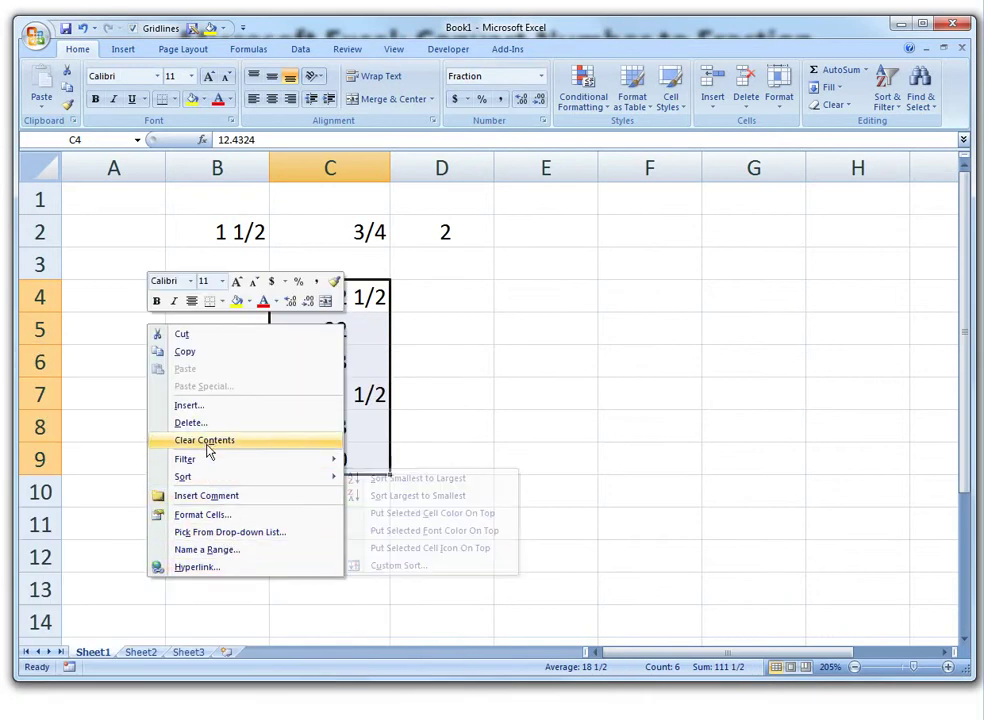
{"action": "left_click", "coordinate": [211, 516]}
{"action": "left_click", "coordinate": [155, 481]}
{"action": "scroll", "coordinate": [160, 500], "scroll_direction": "down", "scroll_amount": 1}
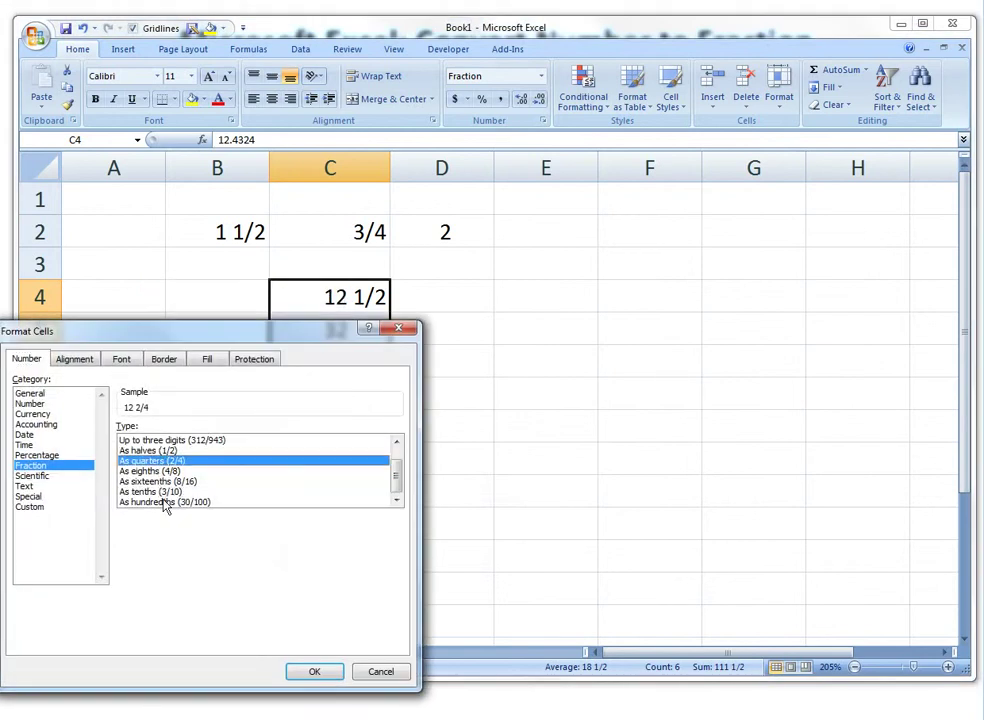
{"action": "left_click", "coordinate": [228, 503]}
{"action": "left_click", "coordinate": [316, 672]}
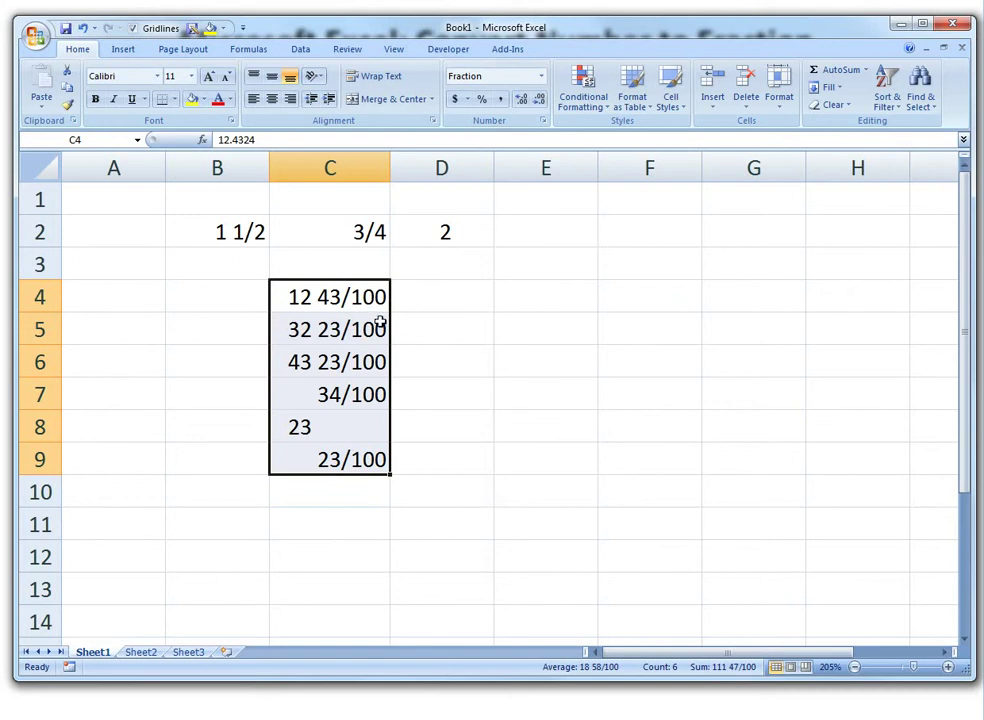
{"action": "scroll", "coordinate": [457, 310], "scroll_direction": "down", "scroll_amount": 1}
{"action": "scroll", "coordinate": [454, 306], "scroll_direction": "up", "scroll_amount": 1}
Enter =SUM(C4:C9) in C10, which shows 111 47/100.
{"action": "left_click", "coordinate": [290, 492]}
{"action": "type", "text": "="}
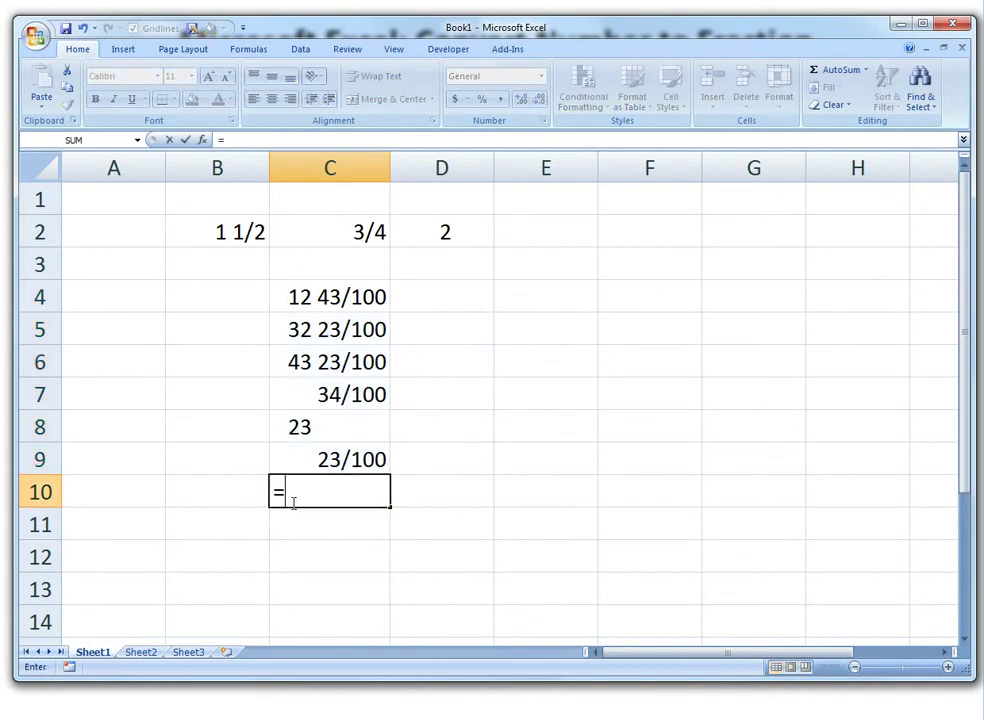
{"action": "type", "text": "sum("}
{"action": "key", "text": "Up"}
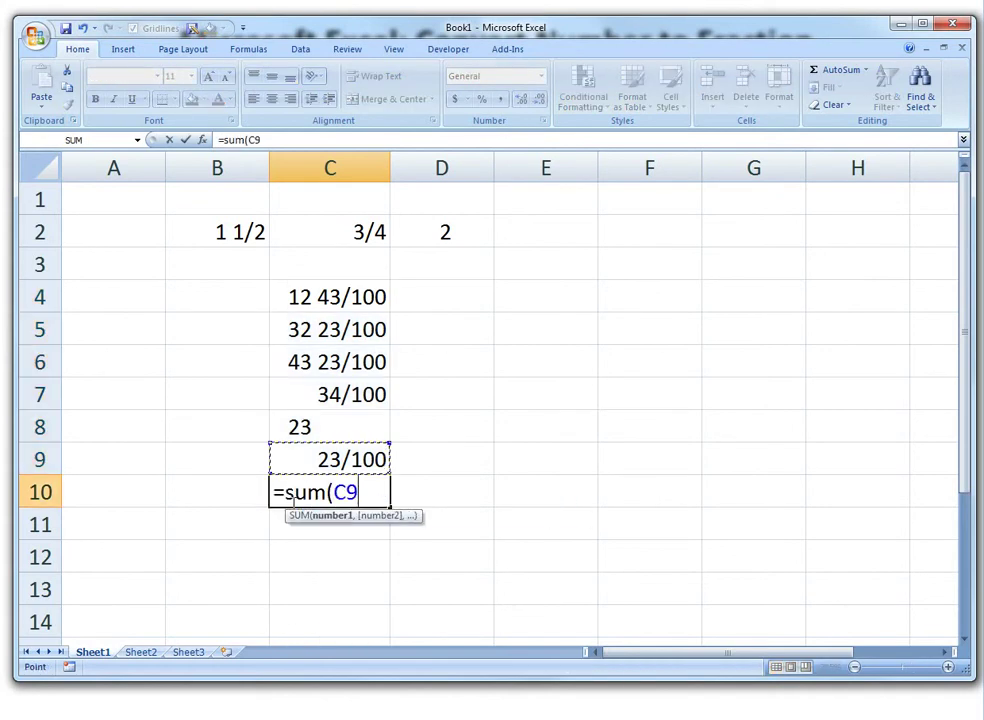
{"action": "key", "text": "shift+Up"}
{"action": "key", "text": "shift+Up"}
{"action": "key", "text": "shift+Up"}
{"action": "key", "text": "shift+Up"}
{"action": "key", "text": "shift+Up"}
{"action": "type", "text": ")"}
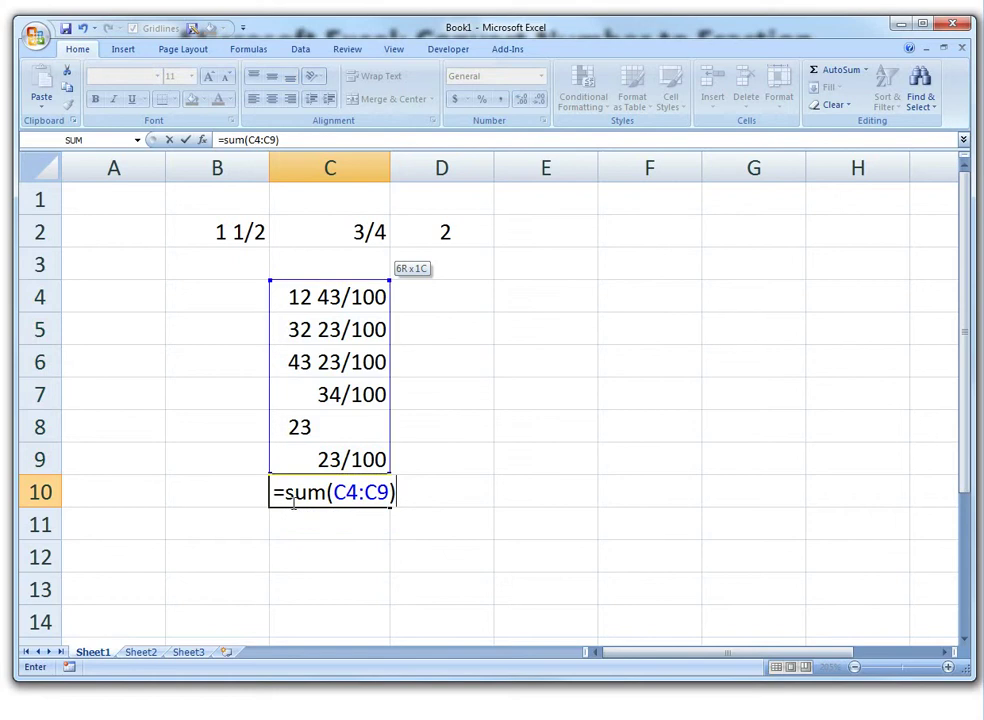
{"action": "key", "text": "Return"}
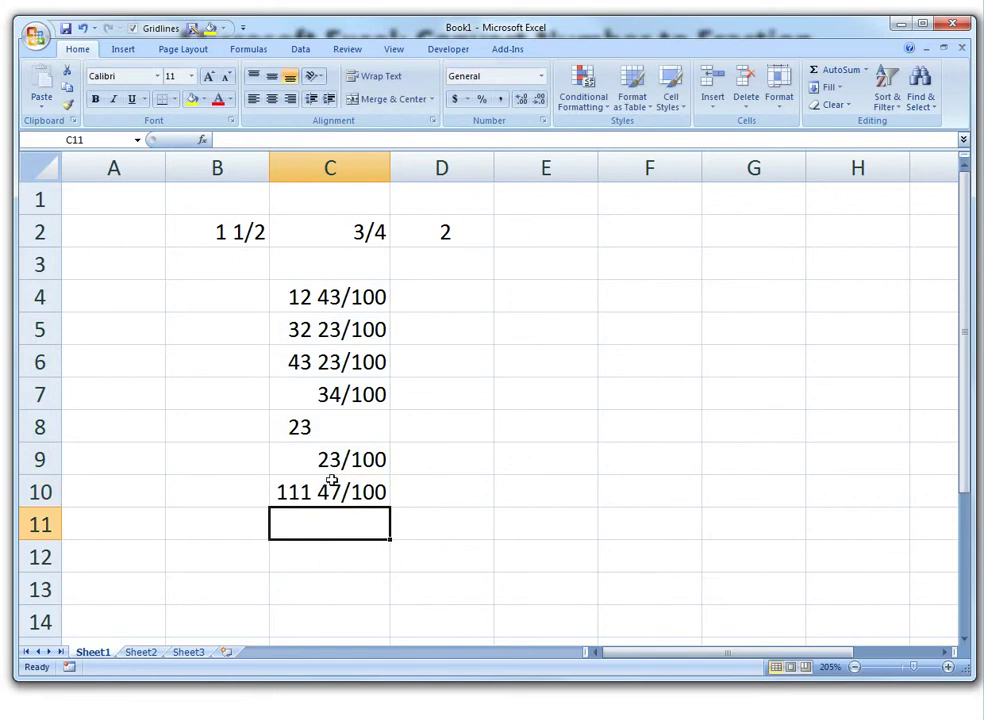
{"action": "left_click", "coordinate": [330, 491]}
{"action": "left_click", "coordinate": [335, 458]}
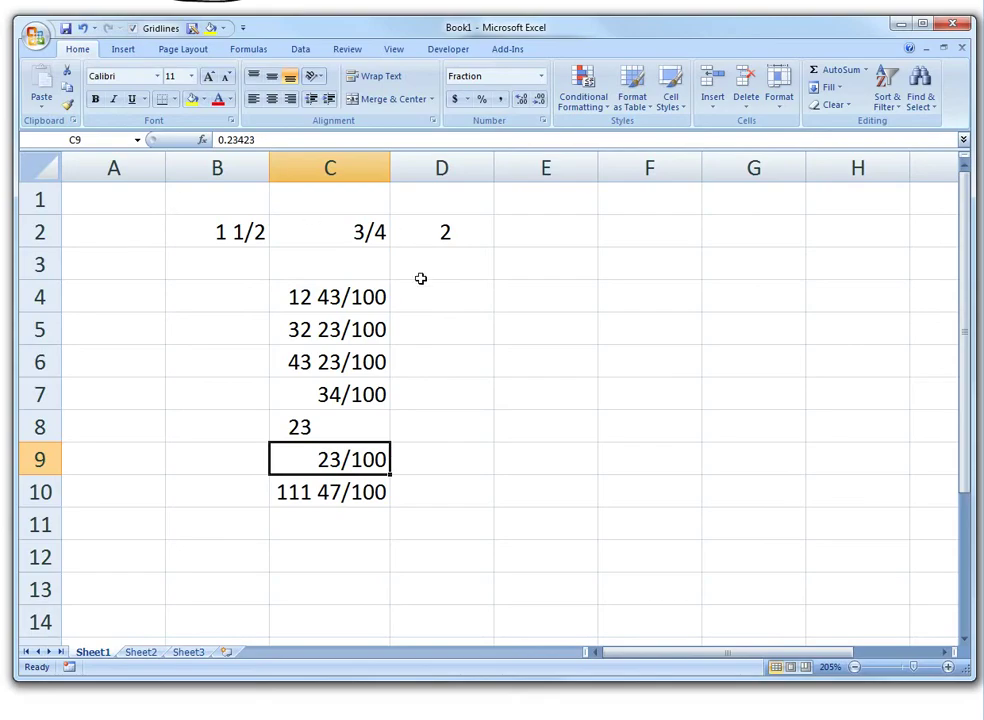
Enter the value 3.456 in cell E4.
{"action": "left_click", "coordinate": [445, 297]}
{"action": "key", "text": "Right"}
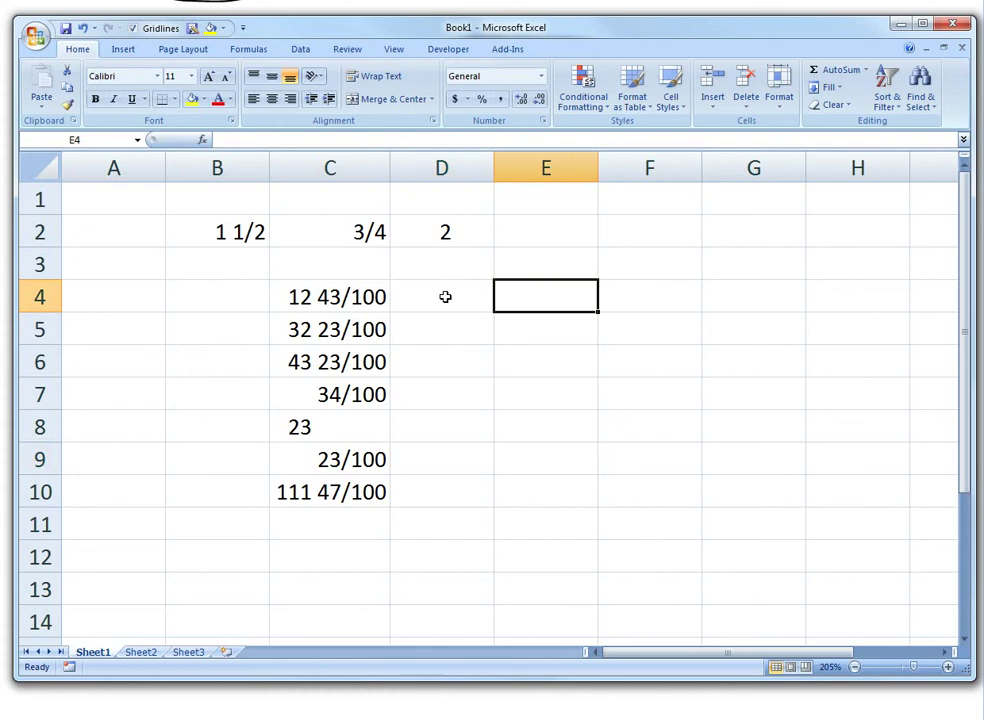
{"action": "type", "text": "3.456"}
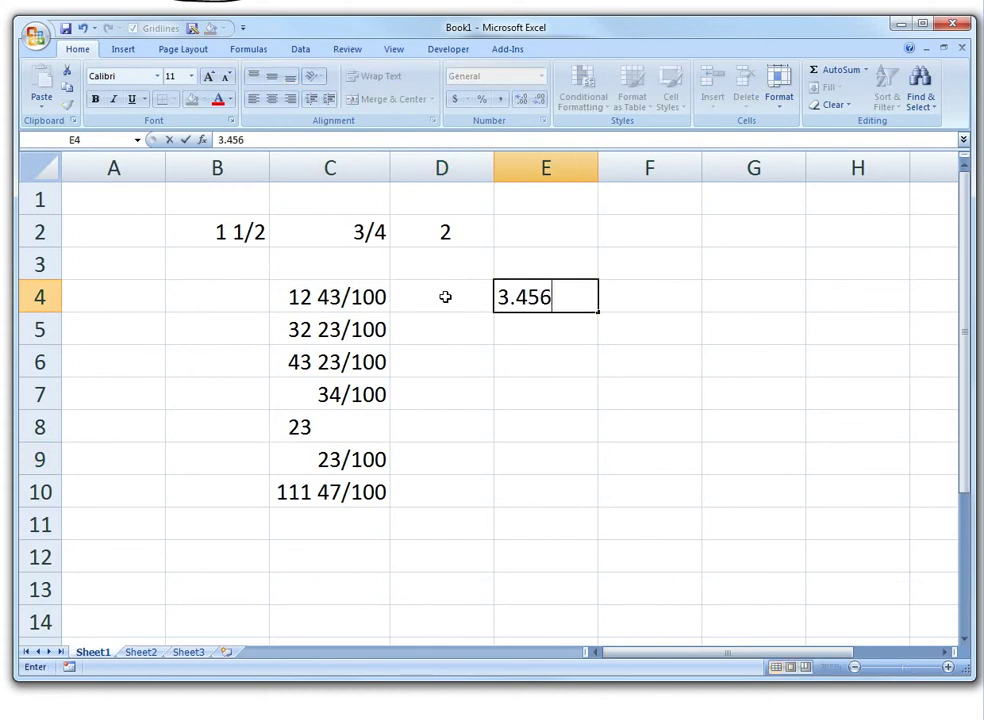
{"action": "key", "text": "ctrl+Return"}
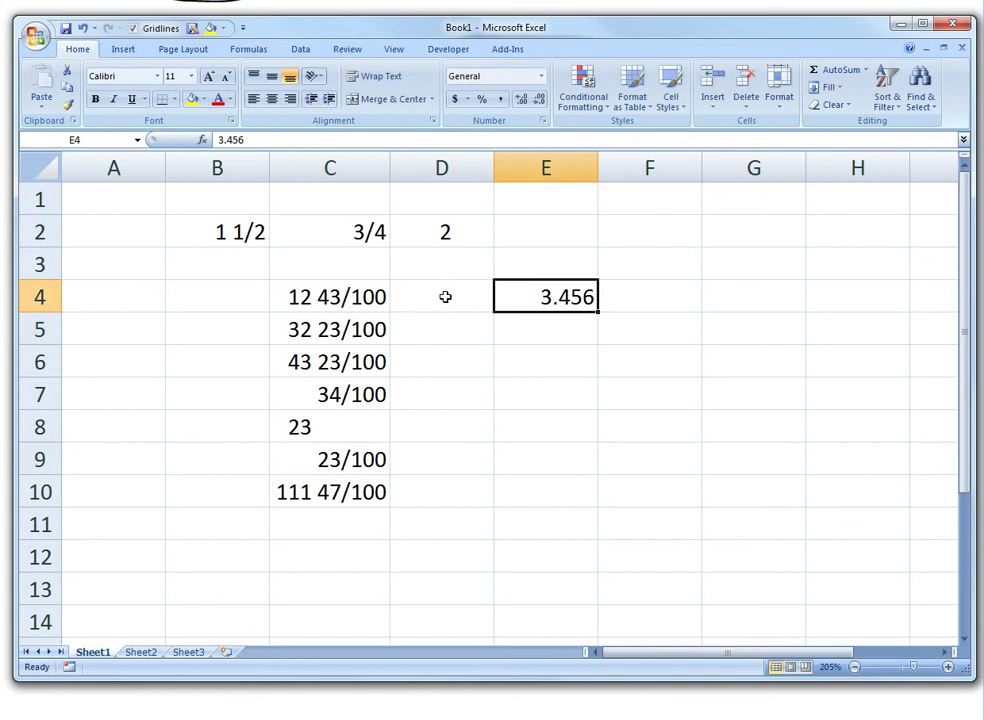
Format E4 as an up-to-two-digit fraction so it shows 3 31/68.
{"action": "left_click", "coordinate": [543, 121]}
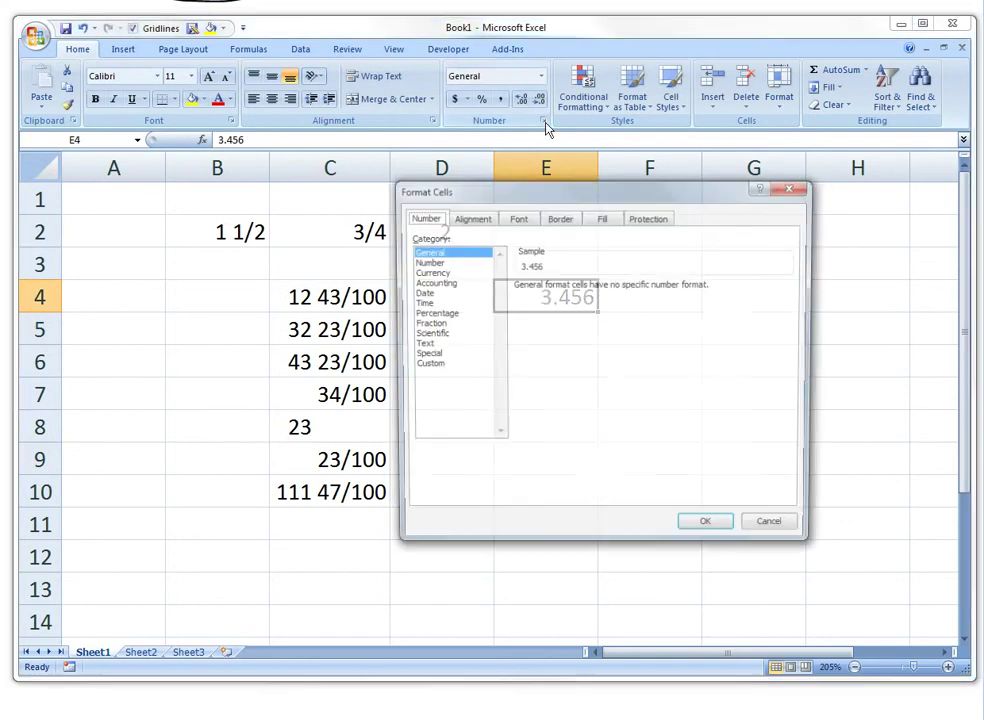
{"action": "left_click", "coordinate": [428, 262]}
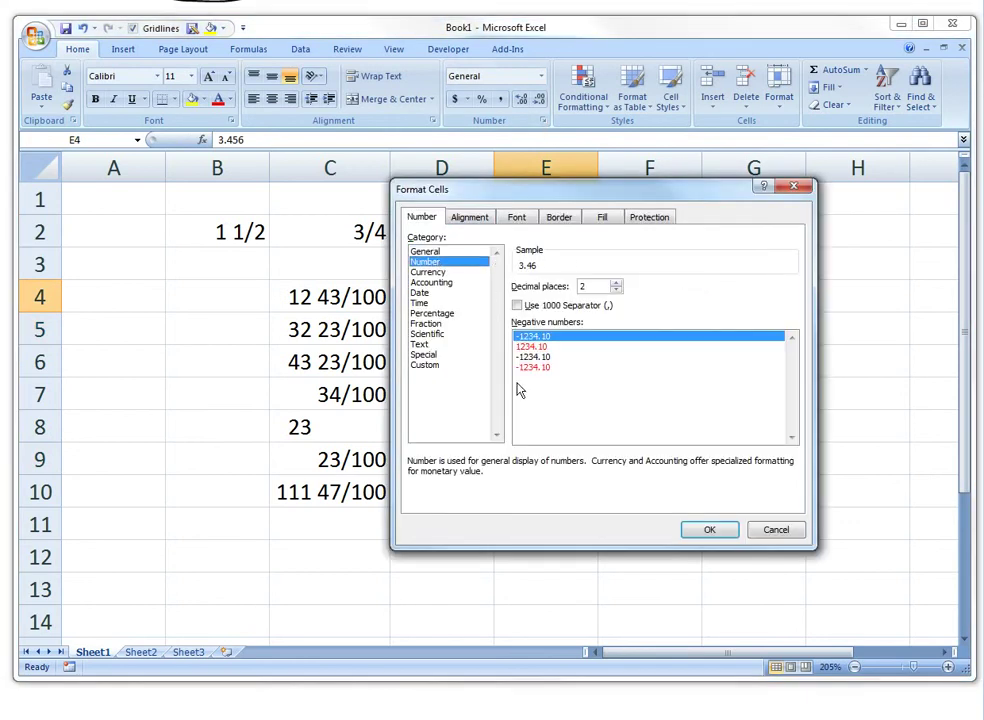
{"action": "left_click", "coordinate": [428, 323]}
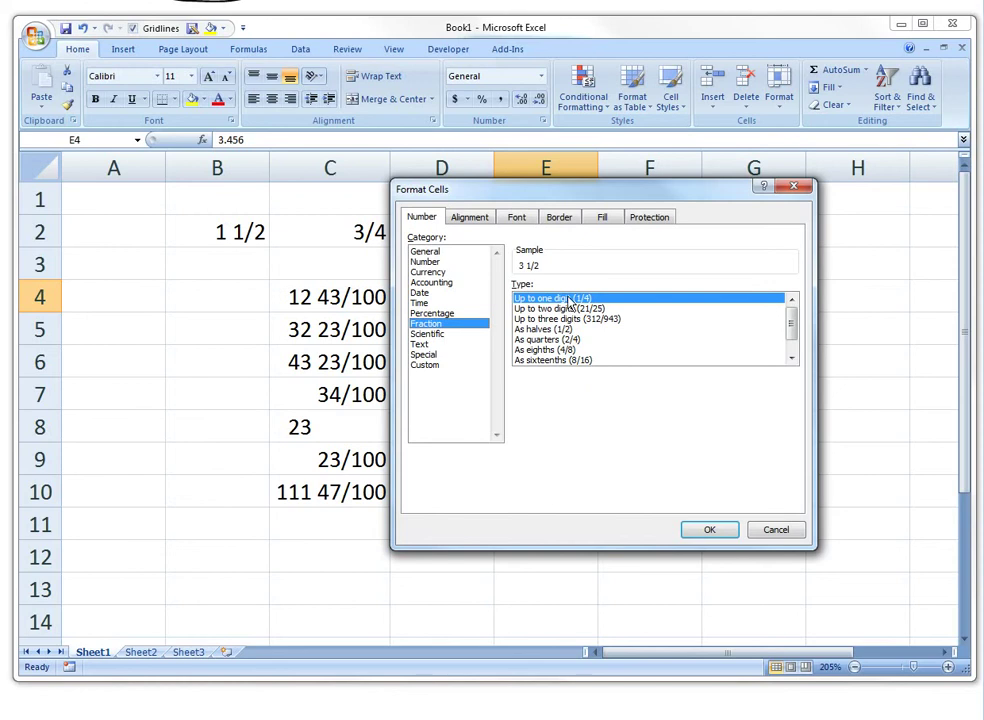
{"action": "left_click", "coordinate": [695, 535]}
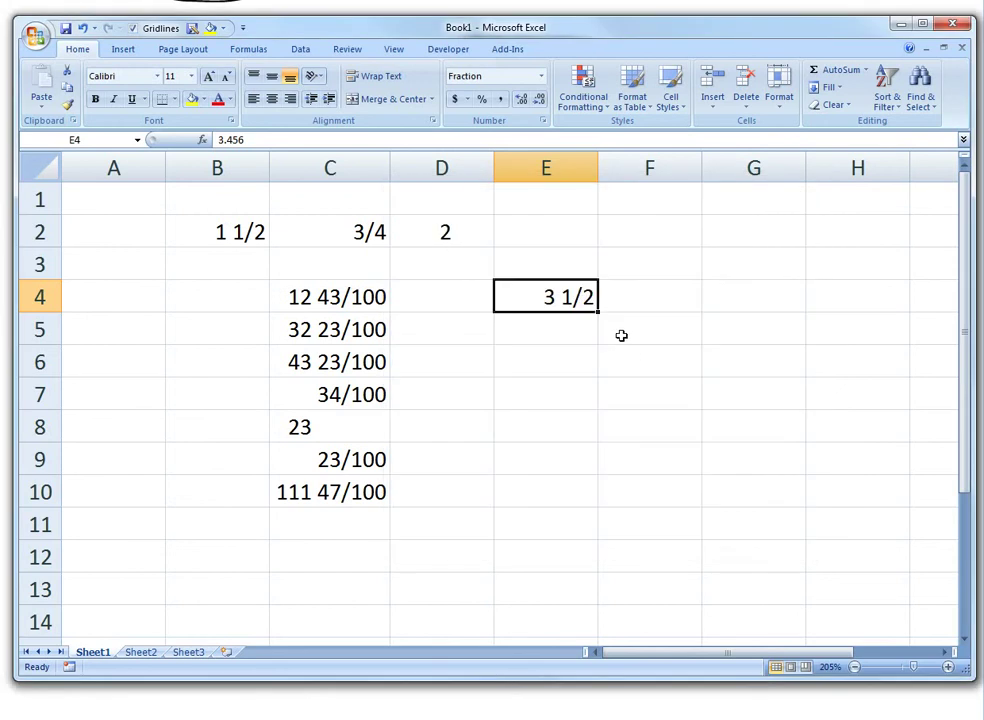
{"action": "left_click", "coordinate": [545, 122]}
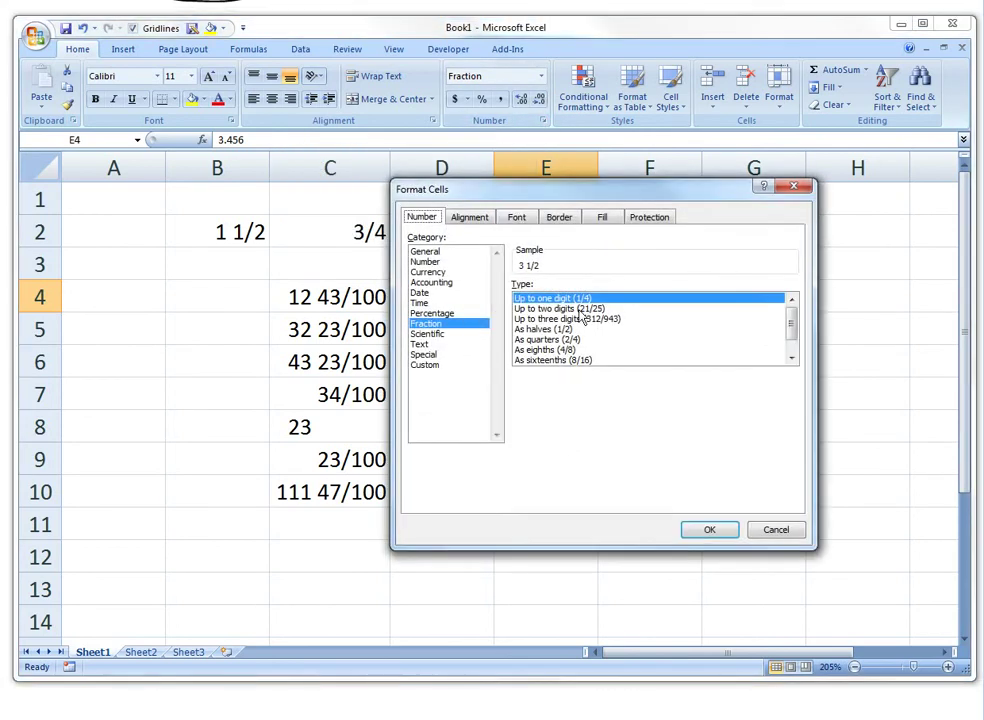
{"action": "left_click", "coordinate": [560, 308]}
{"action": "left_click", "coordinate": [703, 531]}
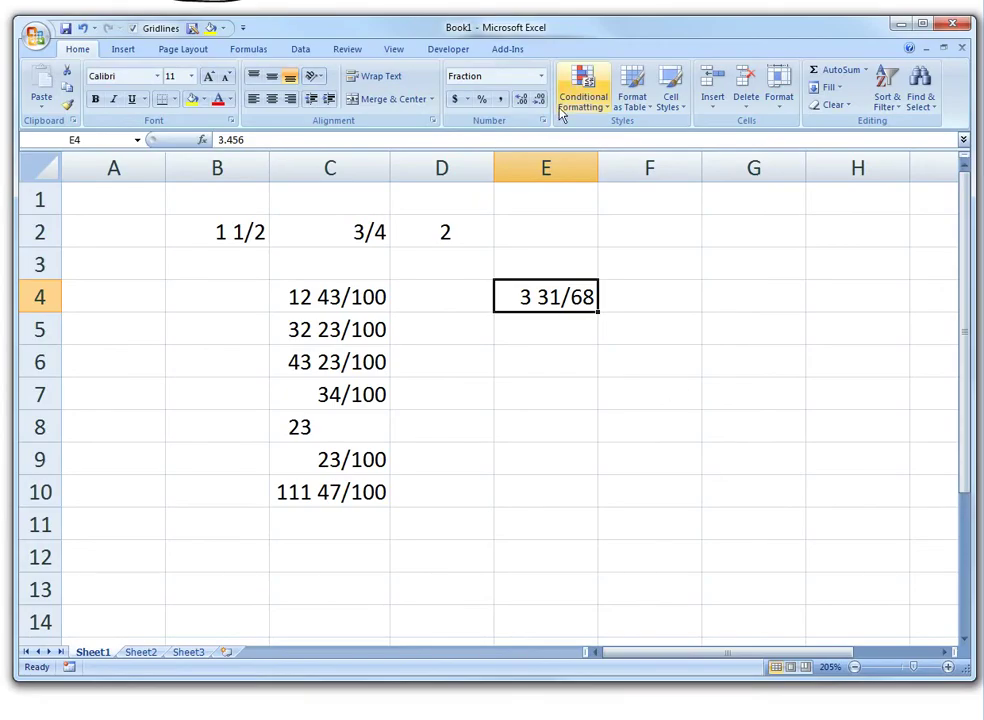
{"action": "left_click", "coordinate": [543, 120]}
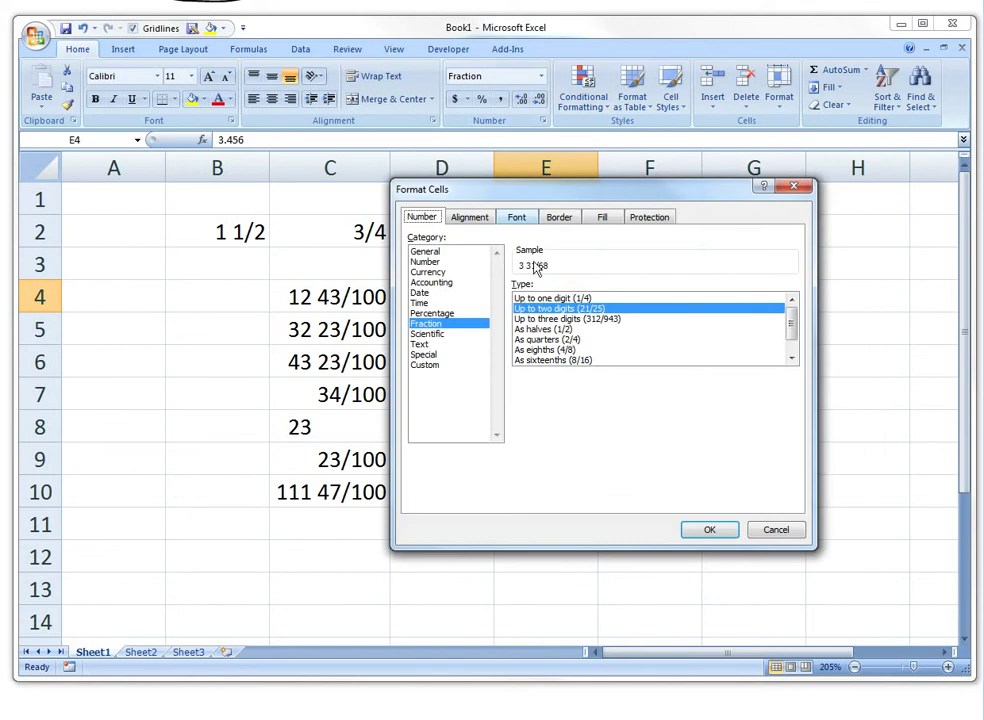
{"action": "left_click", "coordinate": [578, 319]}
{"action": "left_click", "coordinate": [711, 530]}
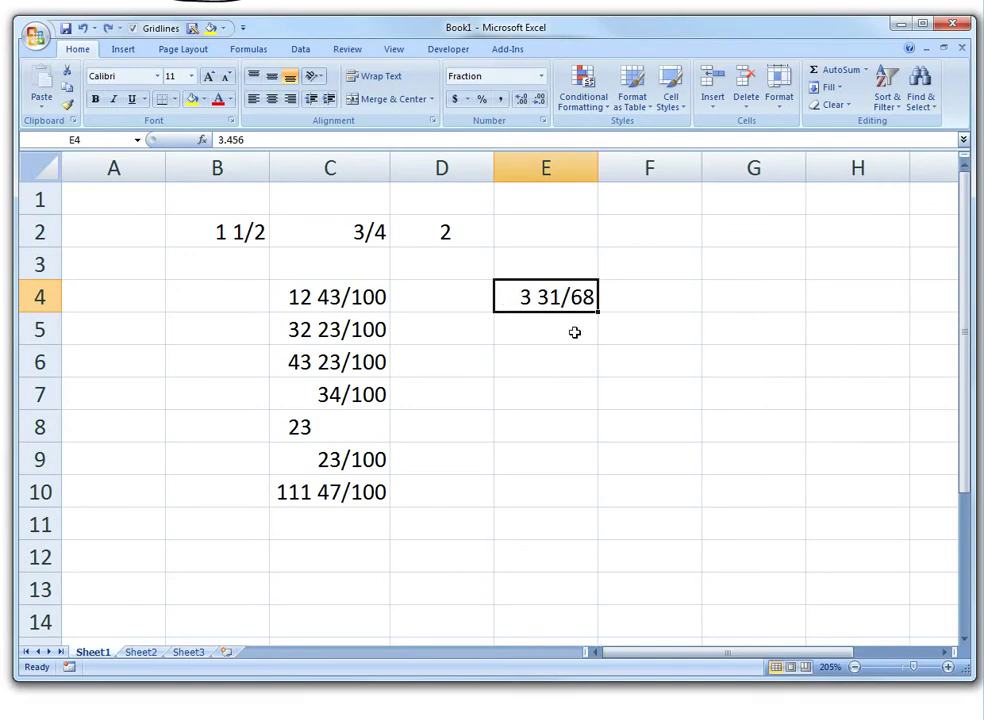
{"action": "left_click", "coordinate": [575, 332]}
Enter 3.456, 3 and 0.456 in E6:G6, then move 0.456 to E8.
{"action": "left_click", "coordinate": [554, 362]}
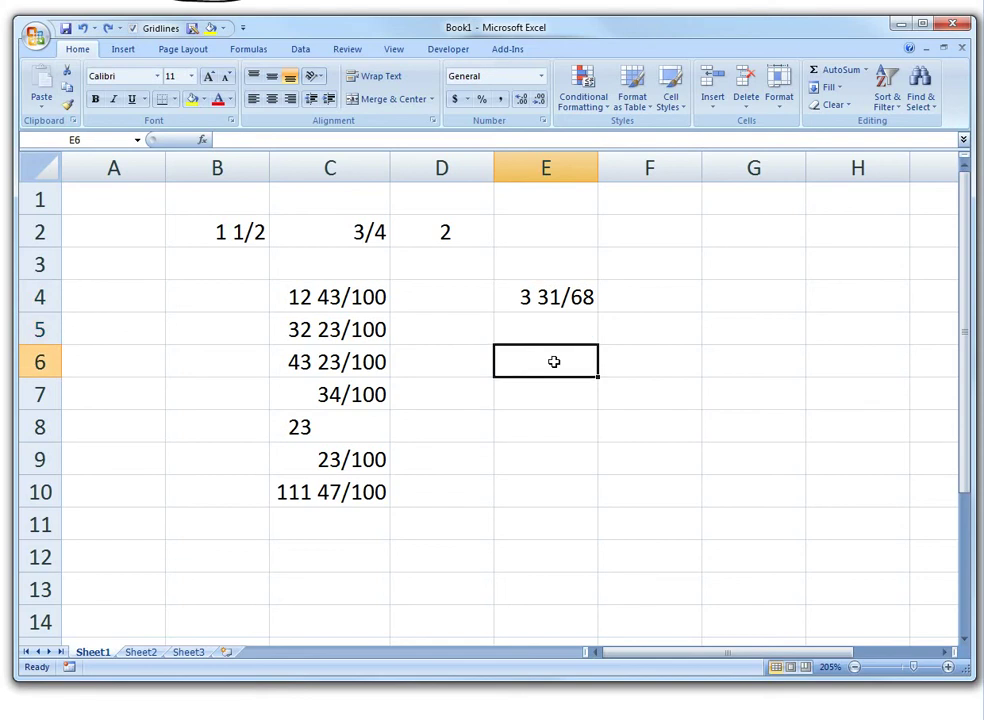
{"action": "type", "text": "3.456"}
{"action": "key", "text": "Tab"}
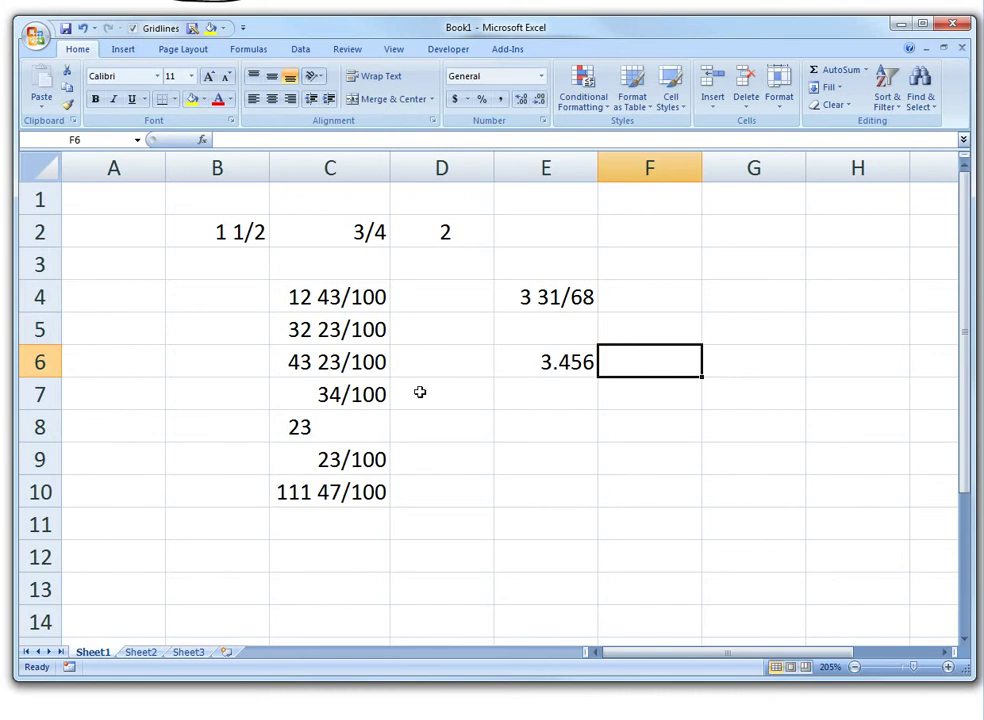
{"action": "type", "text": "3"}
{"action": "key", "text": "Tab"}
{"action": "type", "text": ".456"}
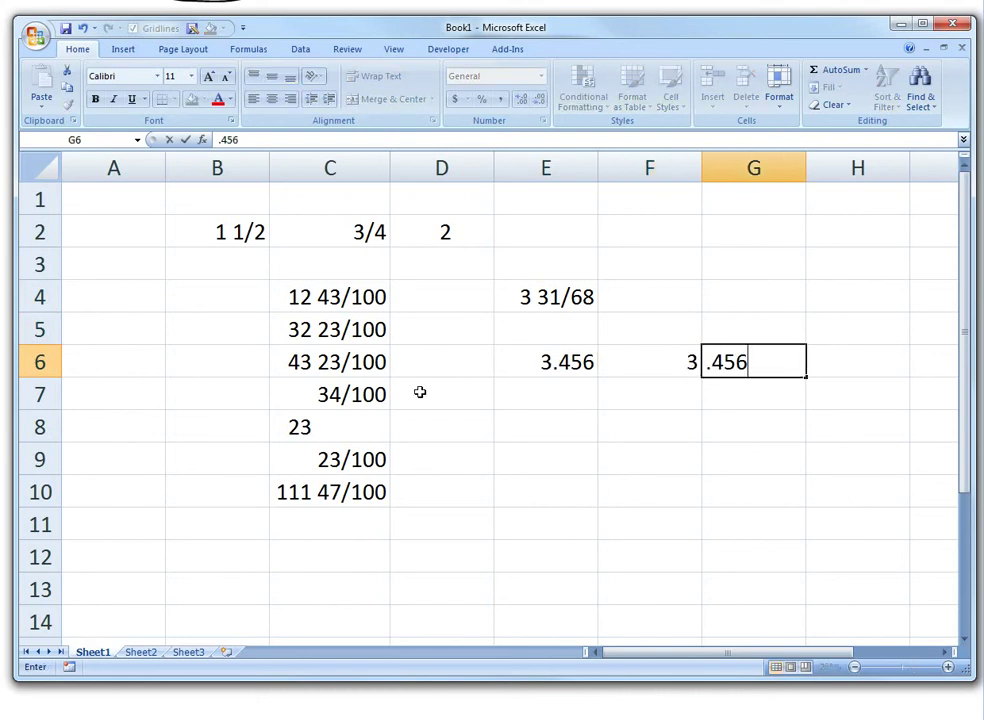
{"action": "key", "text": "Return"}
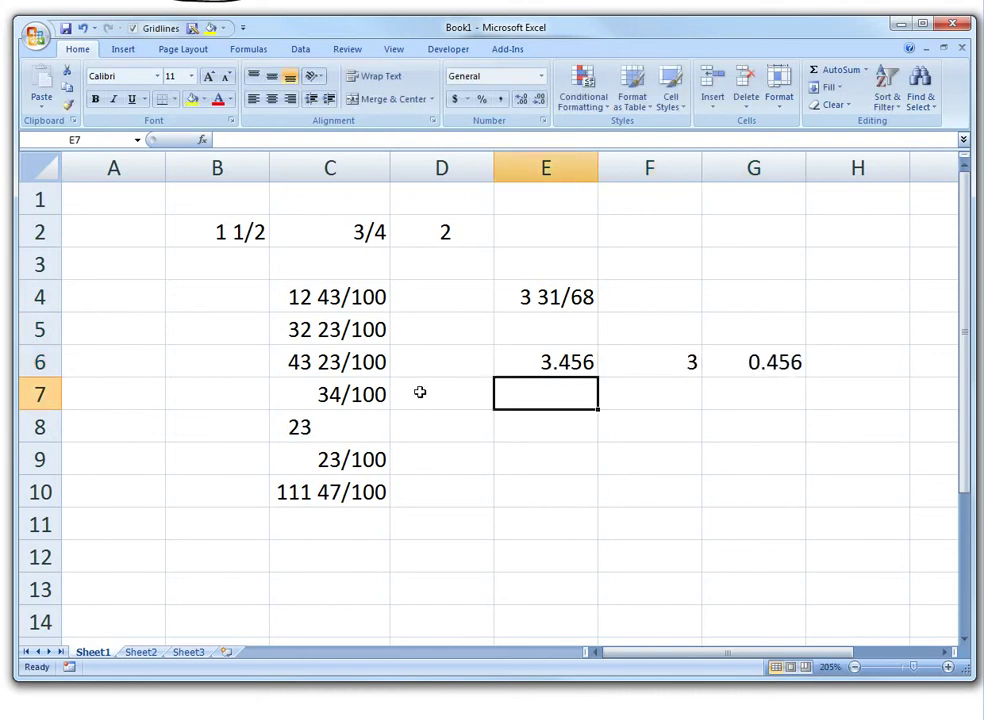
{"action": "key", "text": "Return"}
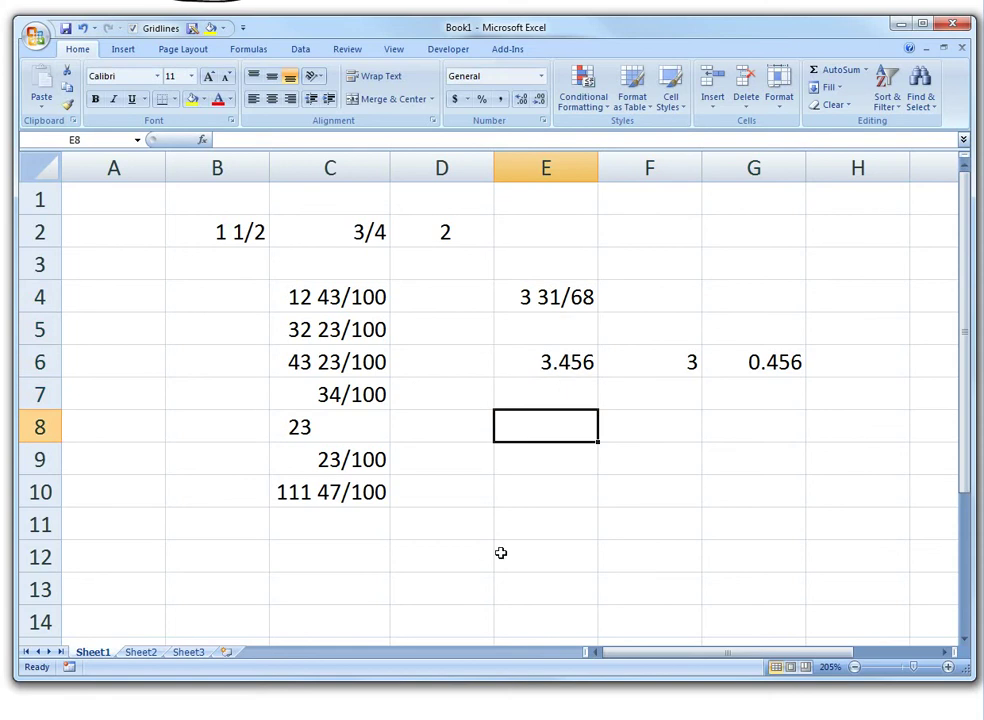
{"action": "left_click", "coordinate": [732, 364]}
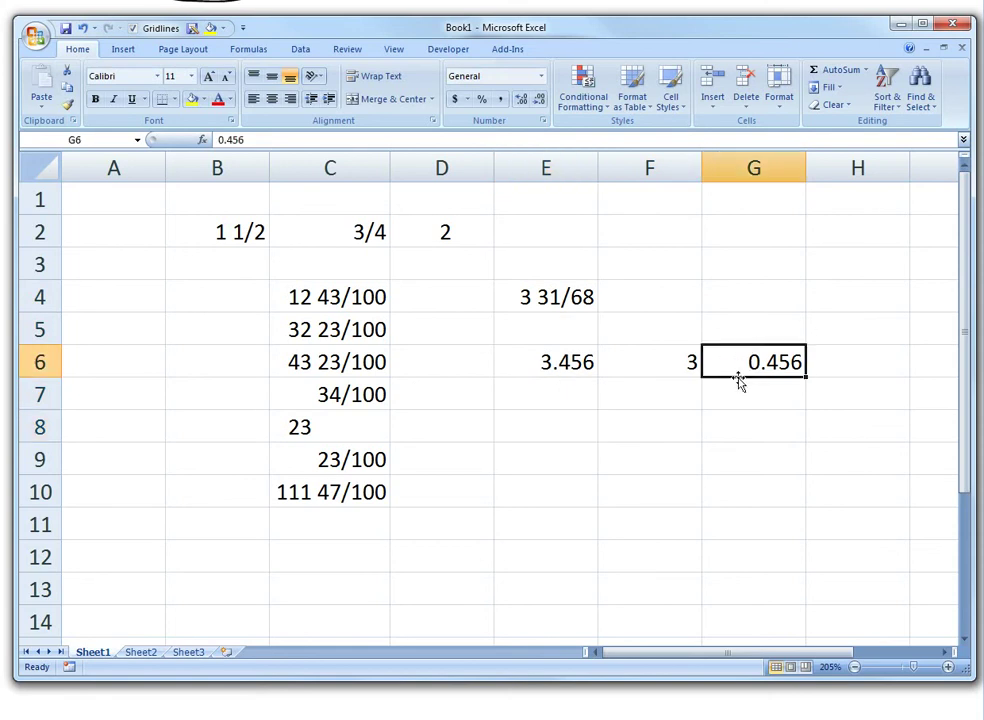
{"action": "left_click_drag", "start_coordinate": [740, 383], "coordinate": [520, 436]}
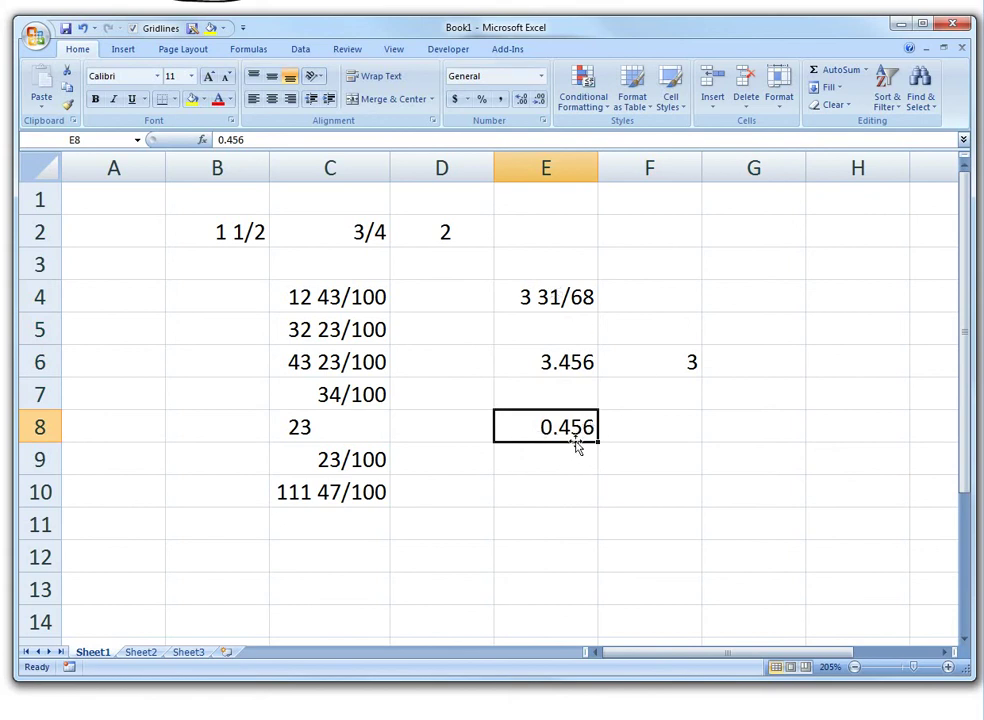
Enter 31 and 68 in F8:F9 and =F8/F9 in F10, giving 0.455882.
{"action": "left_click", "coordinate": [617, 426]}
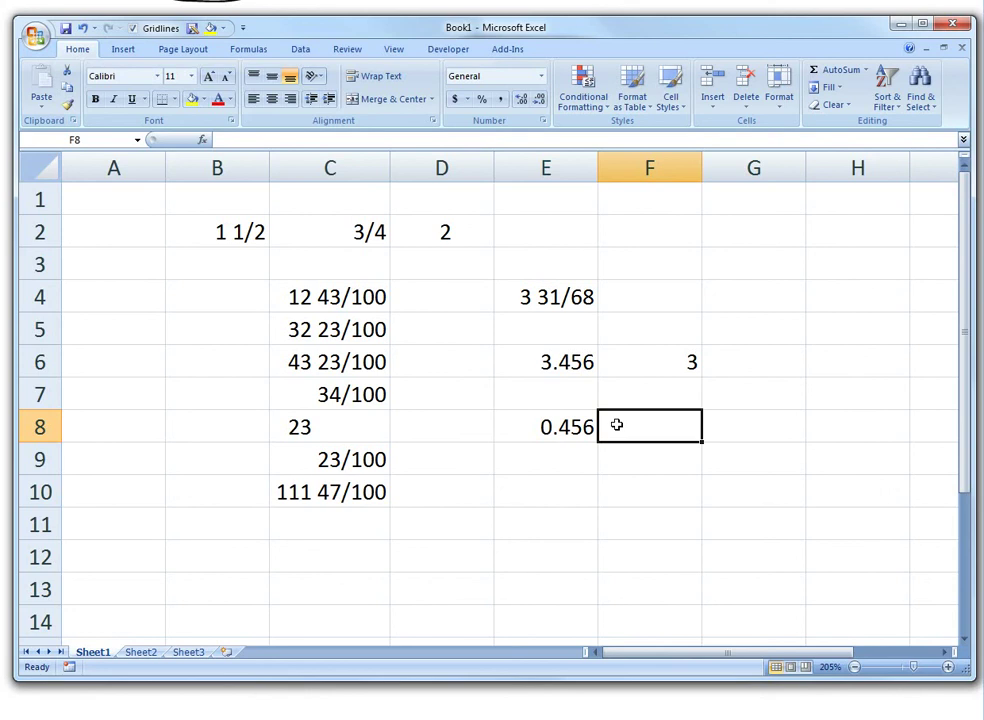
{"action": "type", "text": "="}
{"action": "key", "text": "Escape"}
{"action": "type", "text": "31"}
{"action": "key", "text": "Return"}
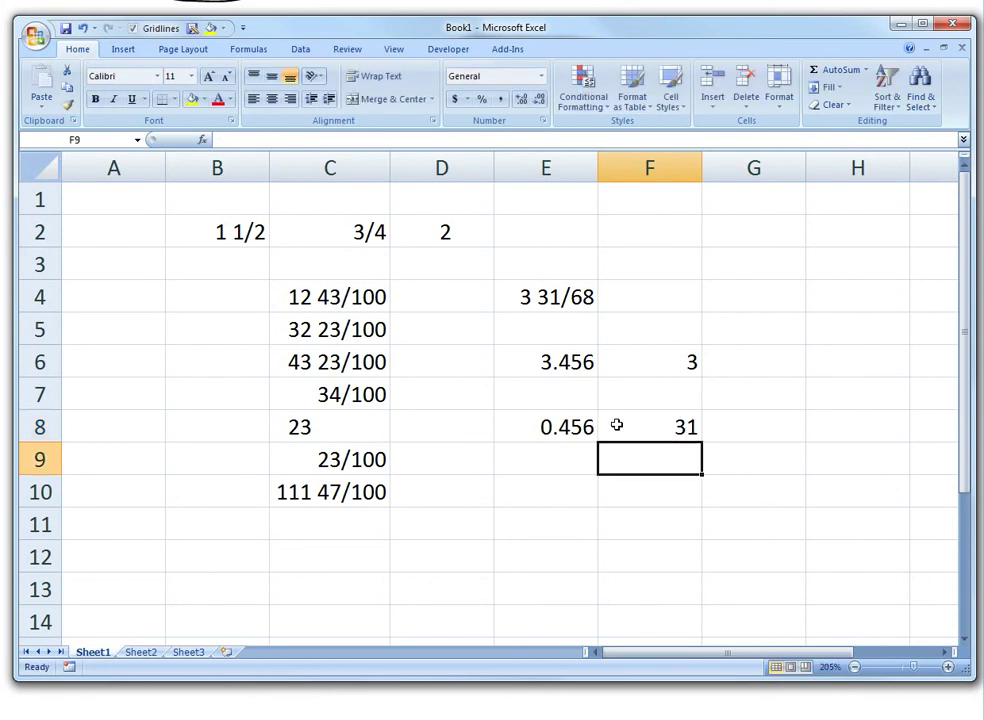
{"action": "type", "text": "68"}
{"action": "key", "text": "Return"}
{"action": "type", "text": "="}
{"action": "key", "text": "Up"}
{"action": "key", "text": "Up"}
{"action": "type", "text": "/"}
{"action": "key", "text": "Down"}
{"action": "key", "text": "Up"}
{"action": "key", "text": "Up"}
{"action": "key", "text": "Return"}
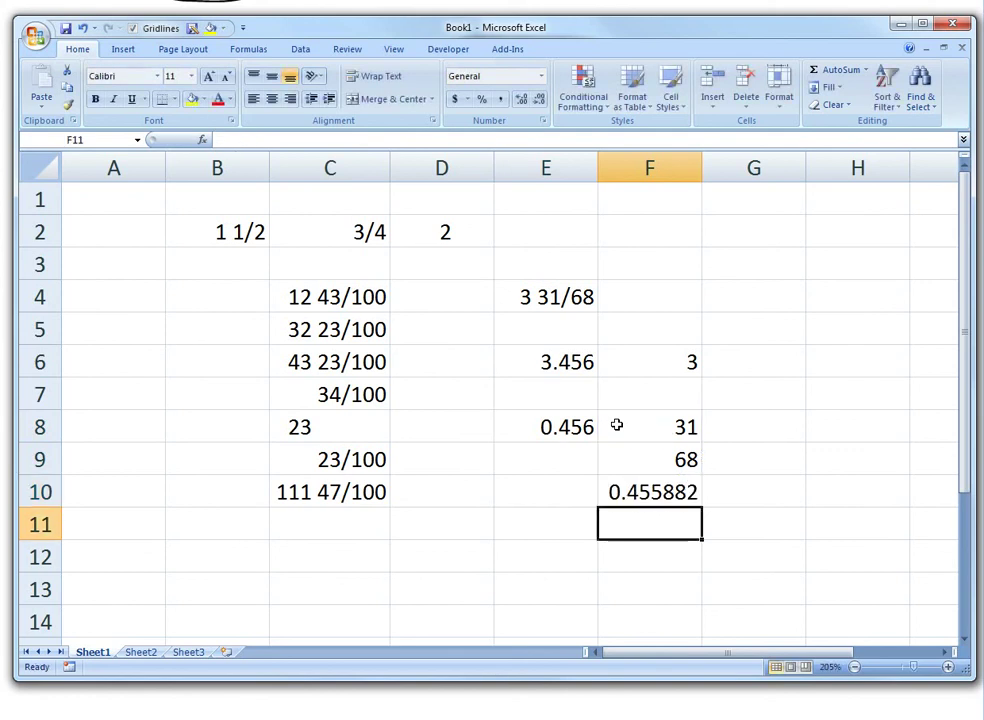
Move 0.456 to E10 and enter =$E$10-F10 in F11, giving 0.000118.
{"action": "left_click", "coordinate": [566, 413]}
{"action": "left_click_drag", "start_coordinate": [560, 450], "coordinate": [561, 502]}
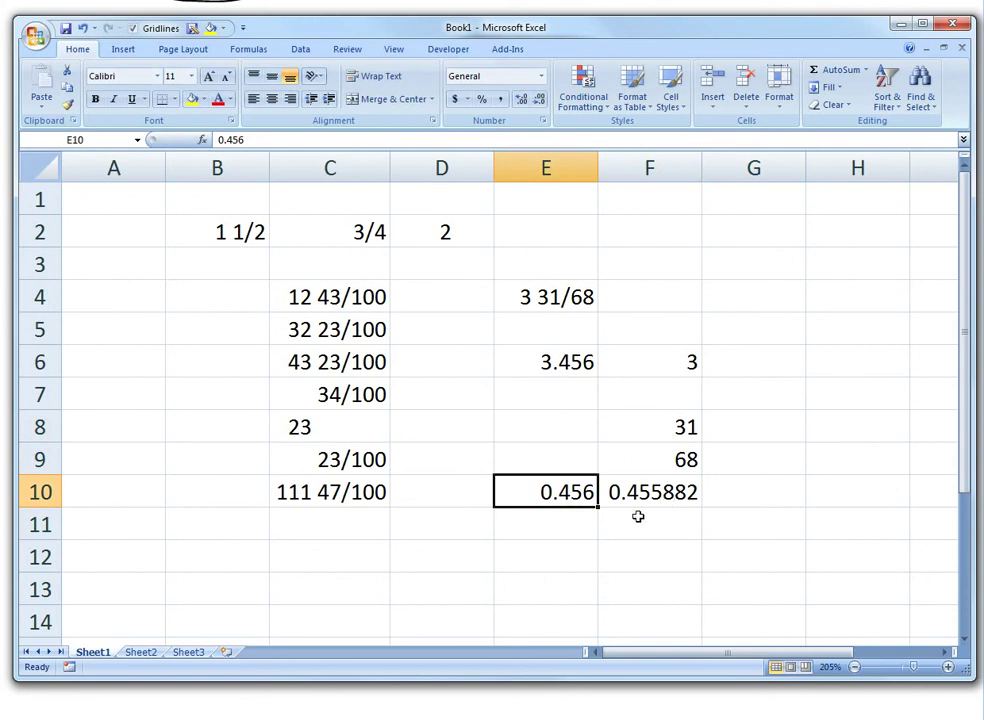
{"action": "left_click", "coordinate": [649, 516]}
{"action": "type", "text": "="}
{"action": "key", "text": "Up"}
{"action": "key", "text": "Left"}
{"action": "key", "text": "F4"}
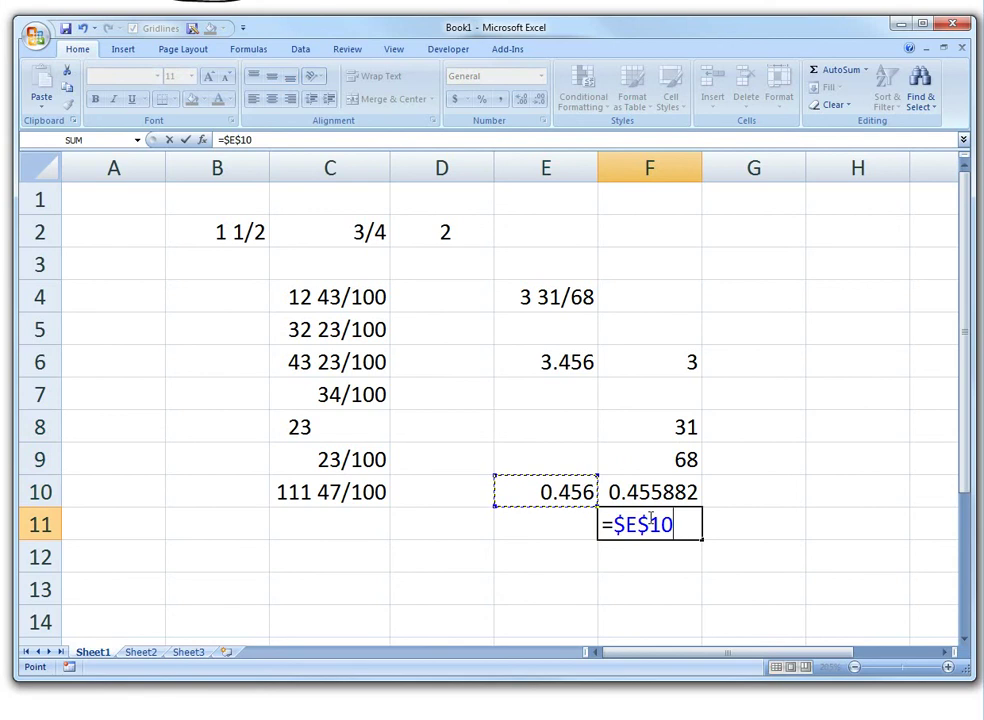
{"action": "type", "text": "-"}
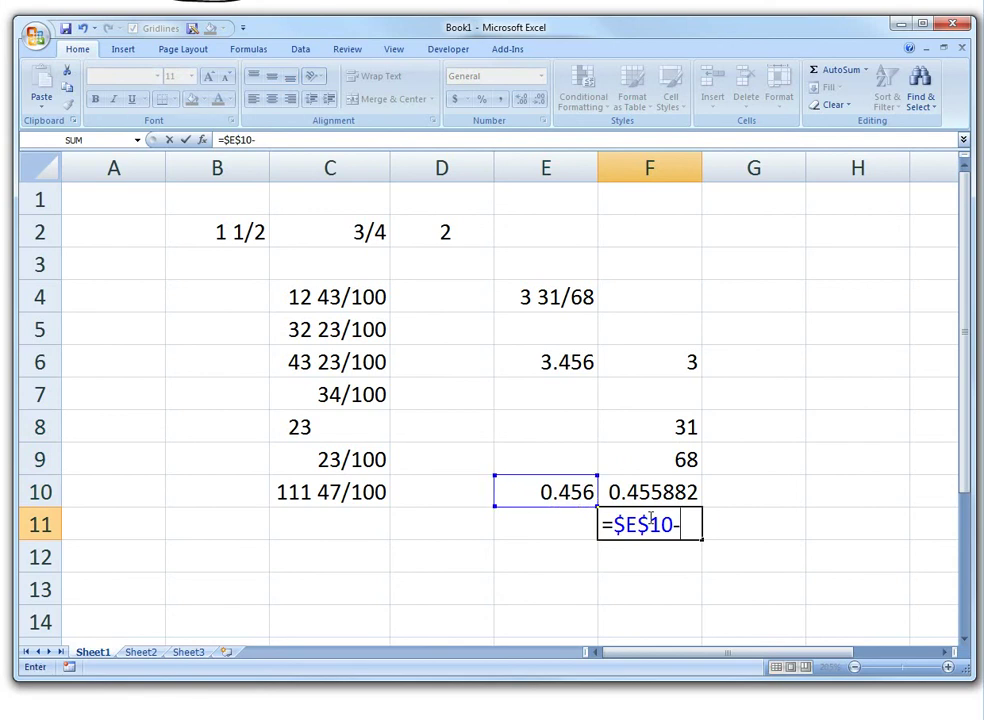
{"action": "left_click", "coordinate": [650, 490]}
{"action": "key", "text": "Return"}
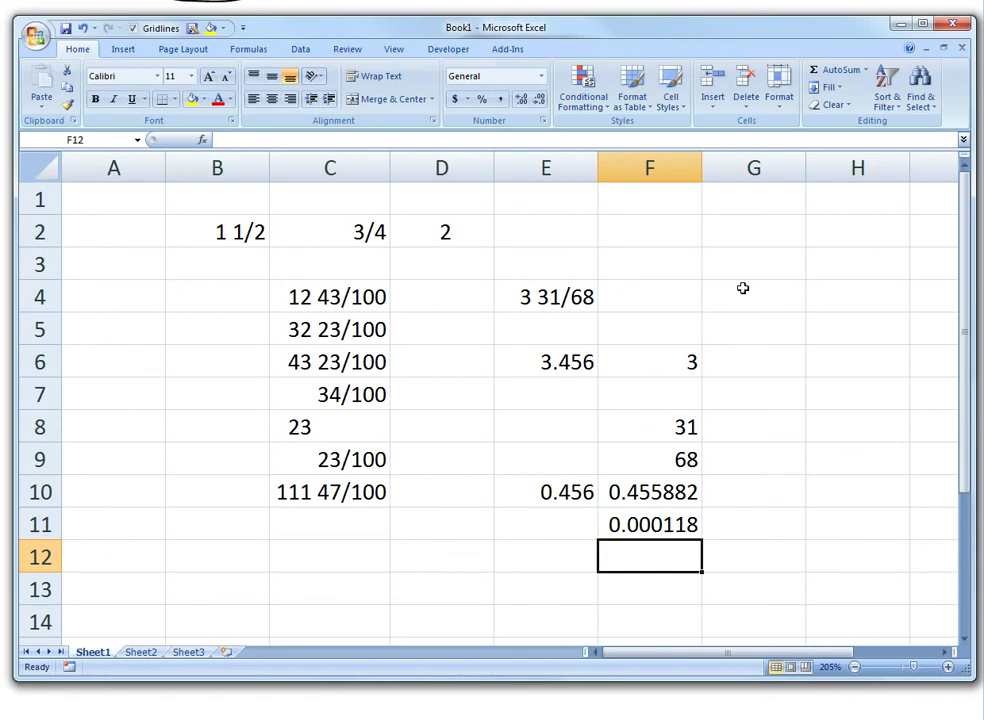
Enter 0.5 in G3 and reduce it to zero decimals so it displays 1.
{"action": "left_click", "coordinate": [736, 264]}
{"action": "type", "text": ".5"}
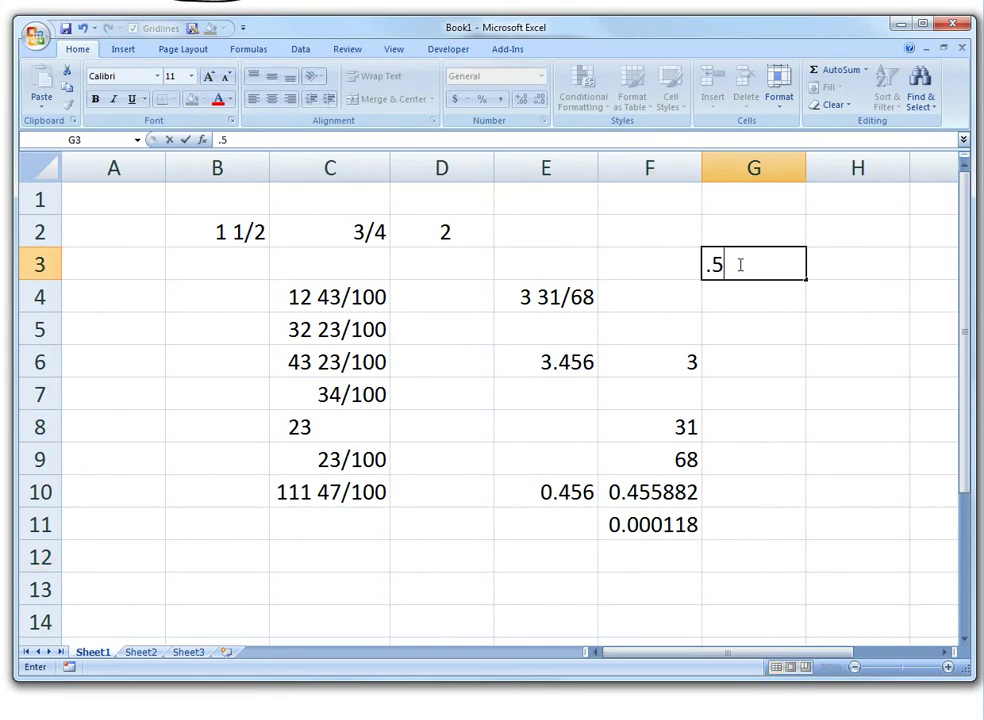
{"action": "key", "text": "Return"}
{"action": "left_click", "coordinate": [738, 264]}
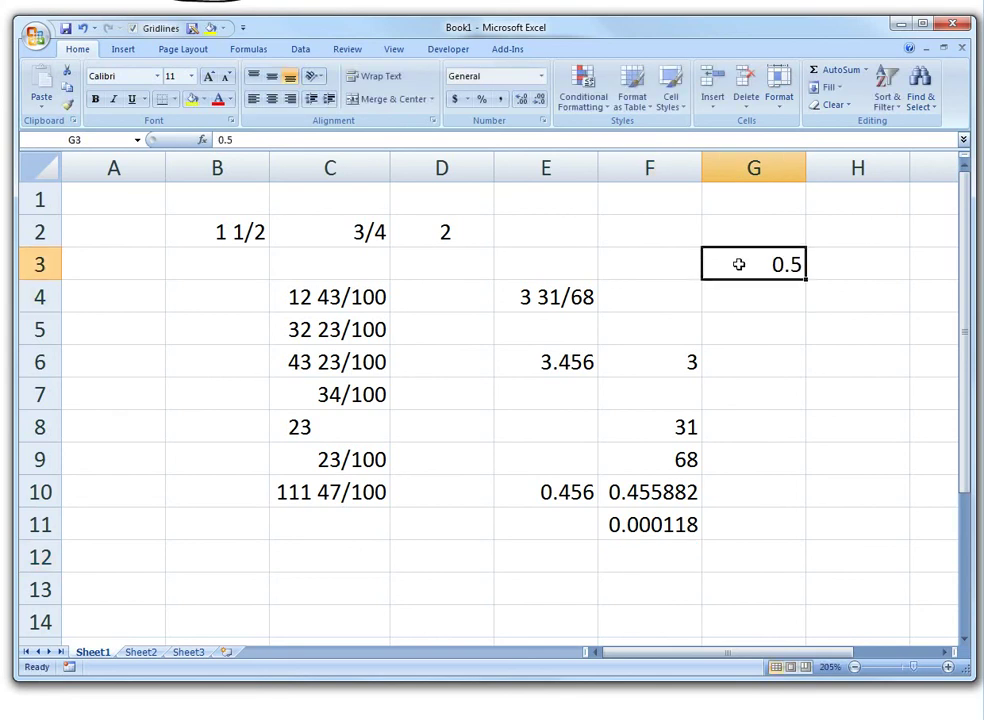
{"action": "left_click", "coordinate": [539, 100]}
{"action": "left_click", "coordinate": [521, 102]}
{"action": "left_click", "coordinate": [521, 101]}
{"action": "left_click", "coordinate": [539, 101]}
{"action": "left_click", "coordinate": [539, 101]}
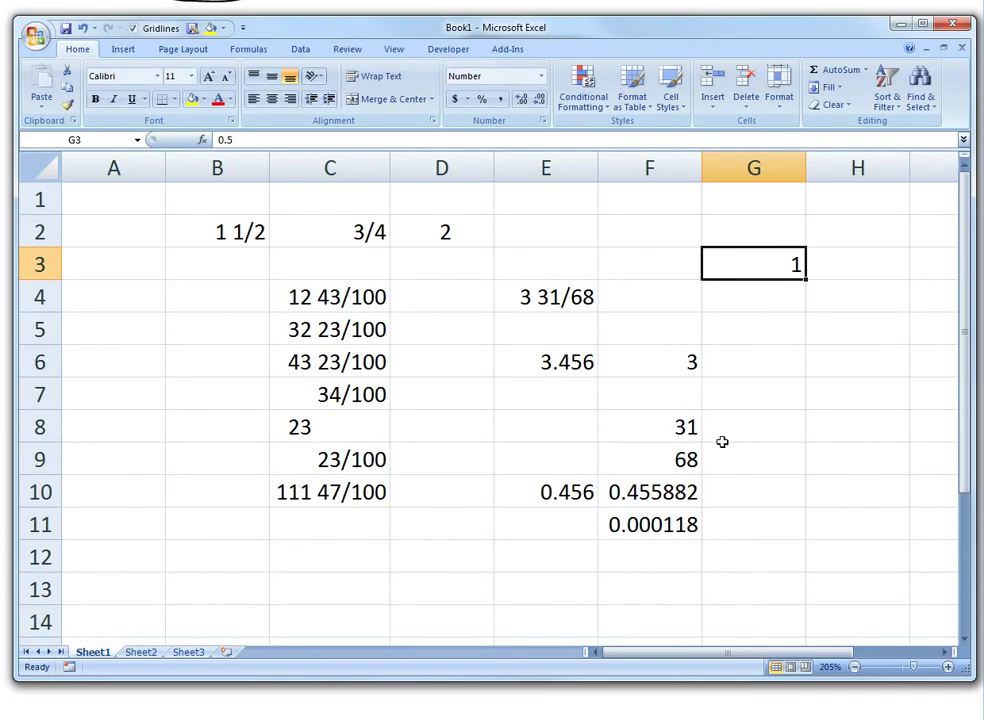
Enter 29 in G8 and 63 in G9 as the trial numerator and denominator.
{"action": "left_click", "coordinate": [725, 421]}
{"action": "type", "text": "29"}
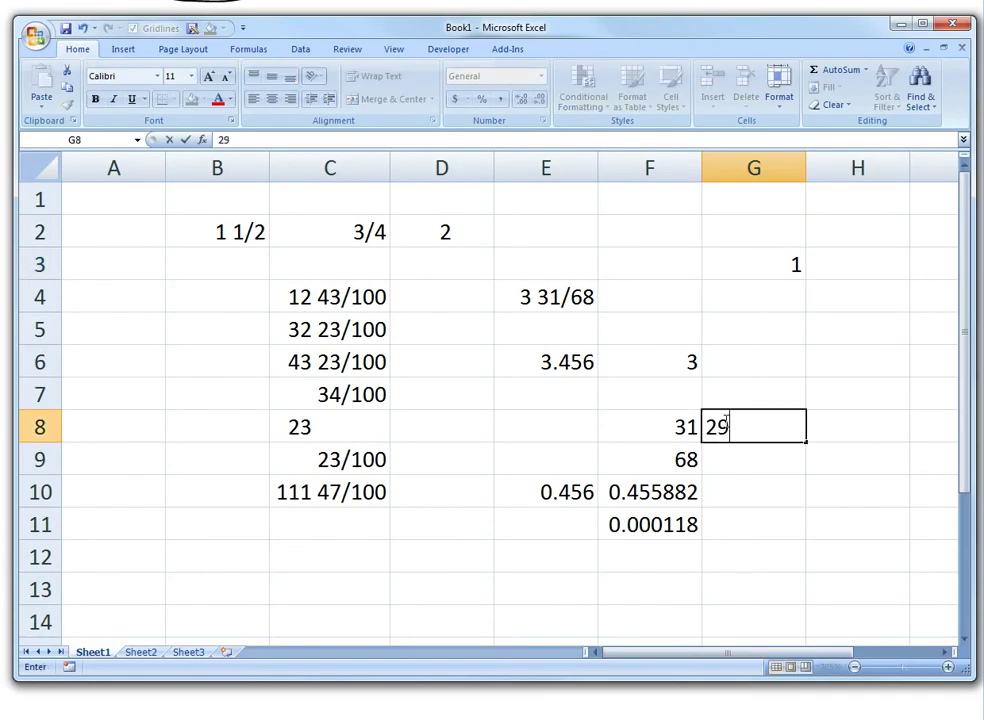
{"action": "key", "text": "Return"}
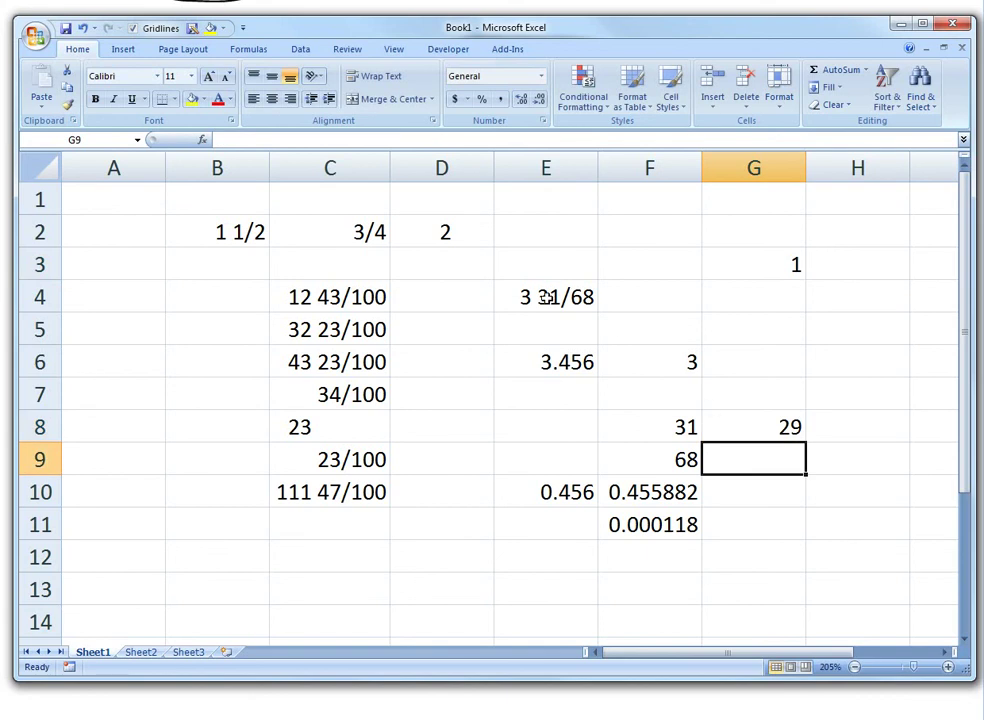
{"action": "type", "text": "63"}
{"action": "key", "text": "Return"}
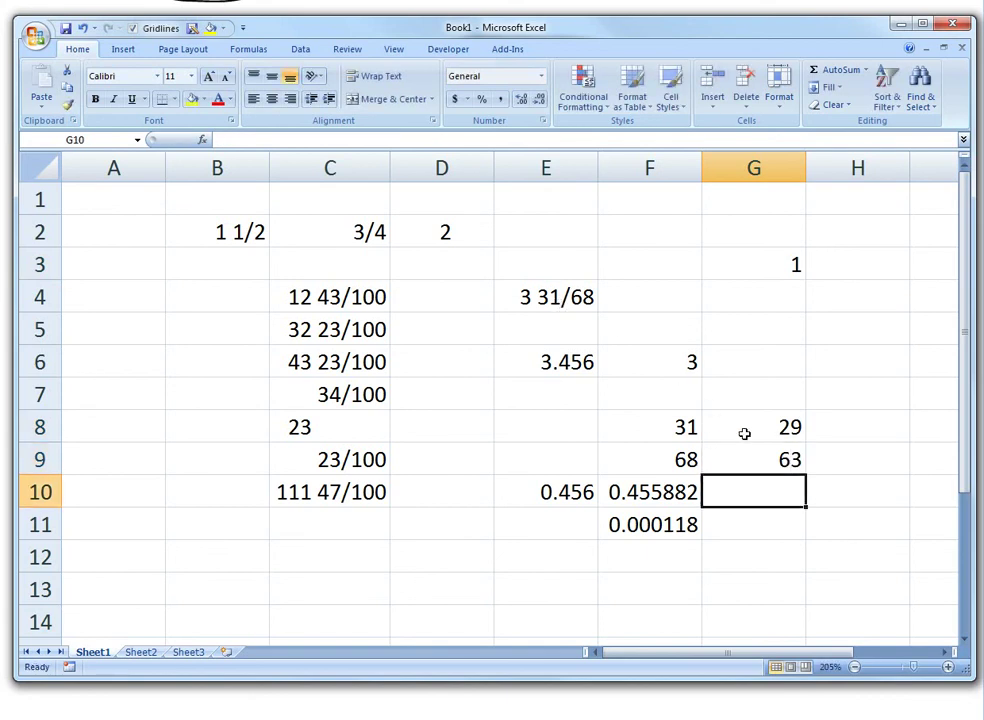
Copy the ratio and error formulas from F10:F11 into G10:G11.
{"action": "type", "text": "="}
{"action": "key", "text": "Up"}
{"action": "key", "text": "Up"}
{"action": "key", "text": "Escape"}
{"action": "key", "text": "Left"}
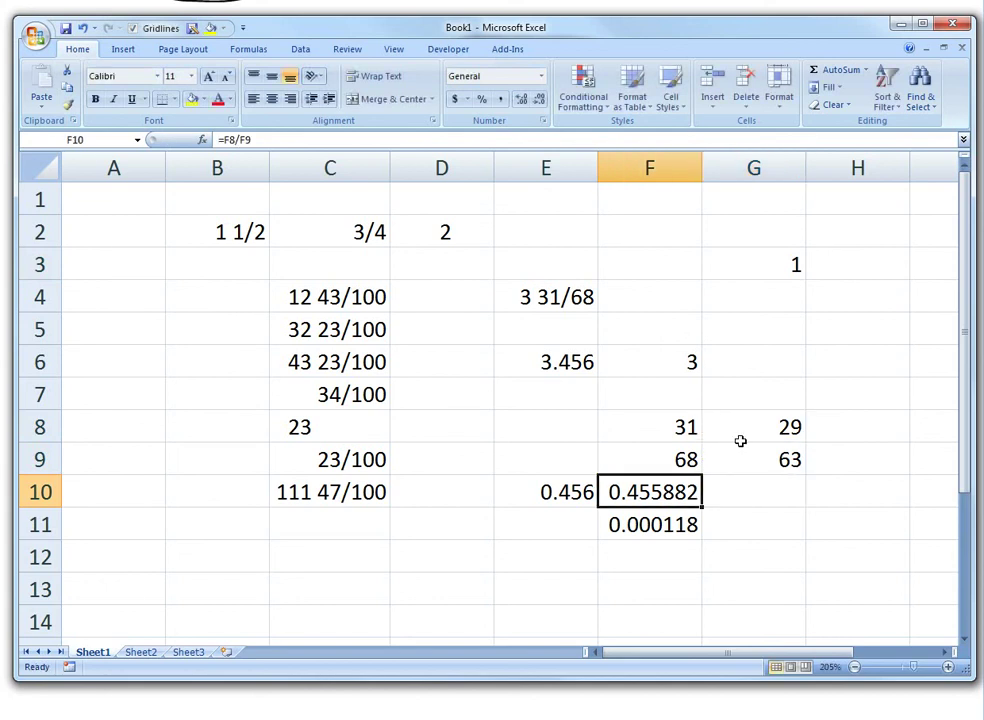
{"action": "key", "text": "shift+Down"}
{"action": "key", "text": "ctrl+c"}
{"action": "key", "text": "Right"}
{"action": "key", "text": "ctrl+v"}
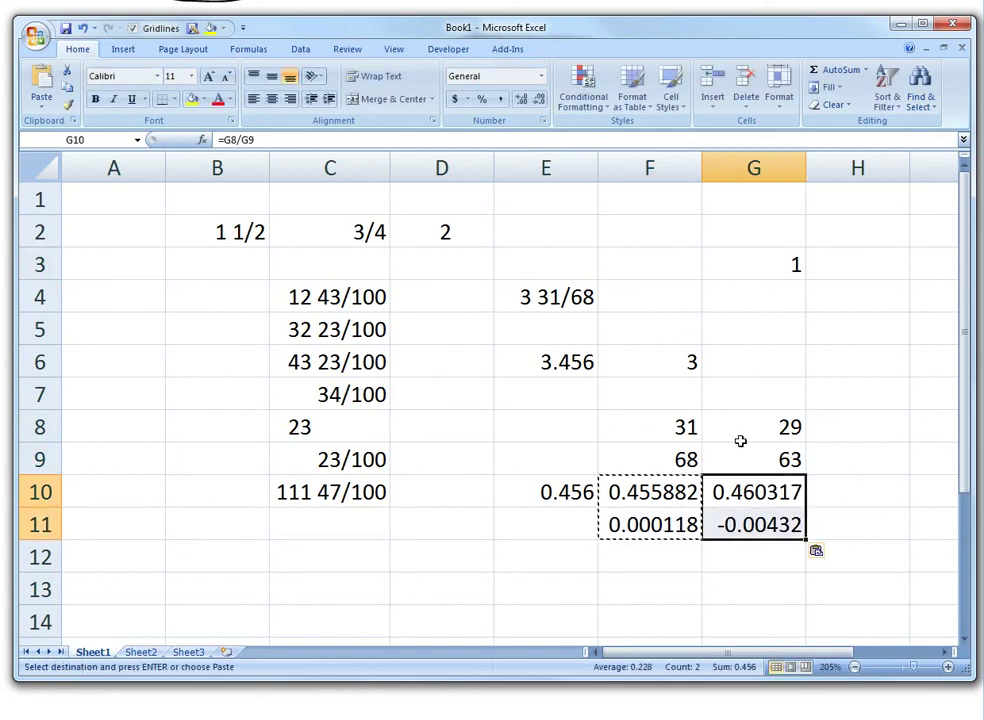
Check G11's error formula against the ratio and error formulas in F10 and F11.
{"action": "left_click", "coordinate": [749, 518]}
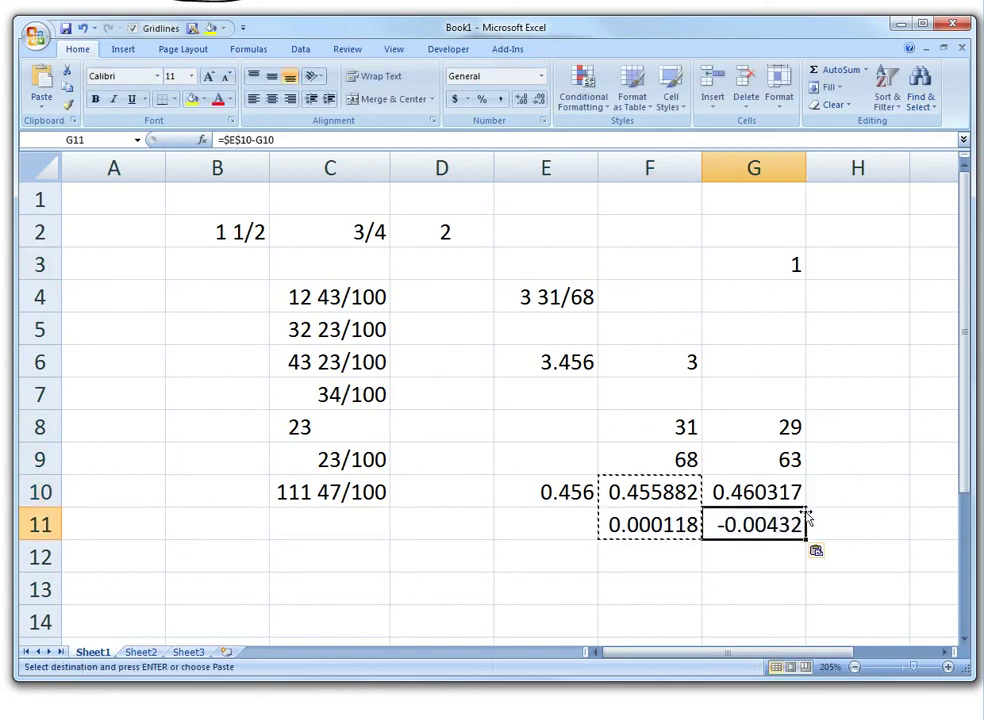
{"action": "double_click", "coordinate": [730, 524]}
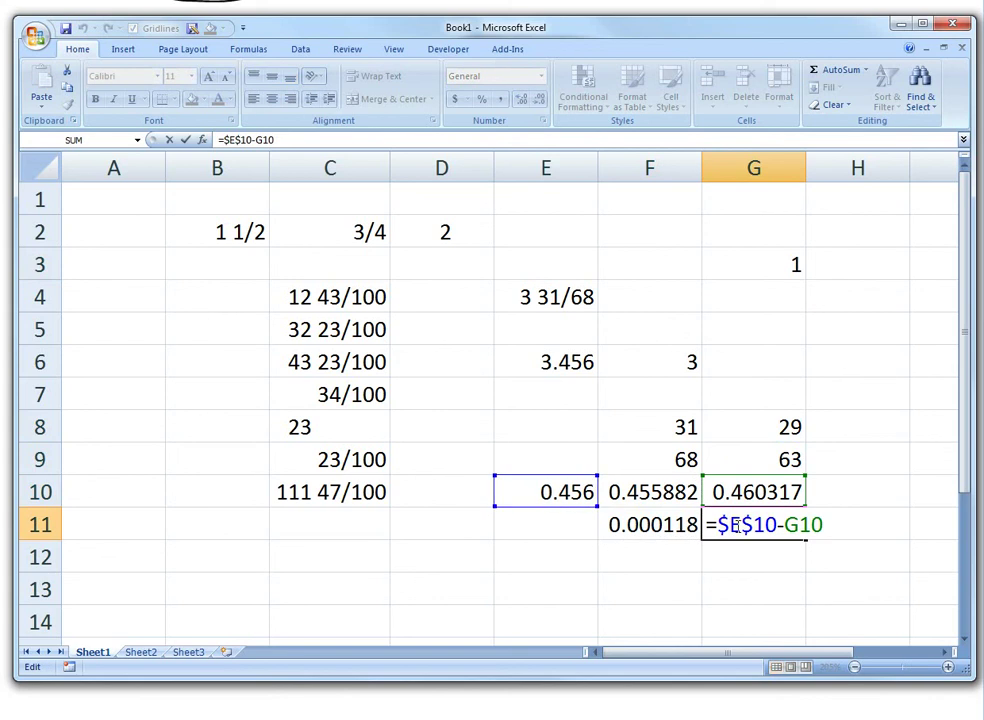
{"action": "key", "text": "Escape"}
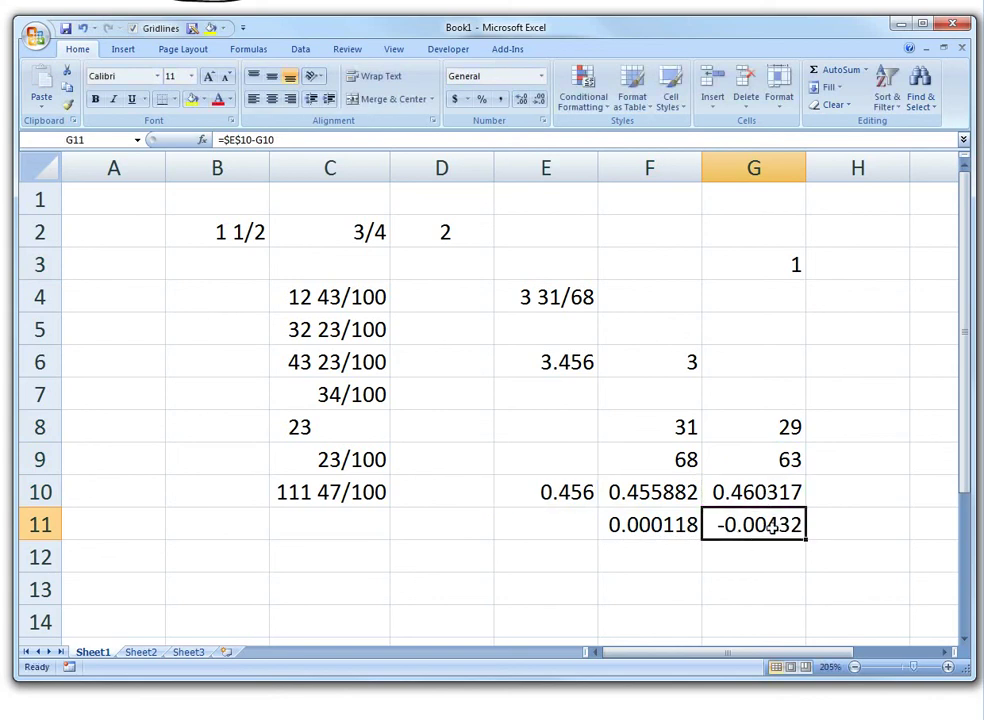
{"action": "left_click", "coordinate": [648, 524]}
{"action": "left_click", "coordinate": [650, 492]}
{"action": "left_click", "coordinate": [648, 525]}
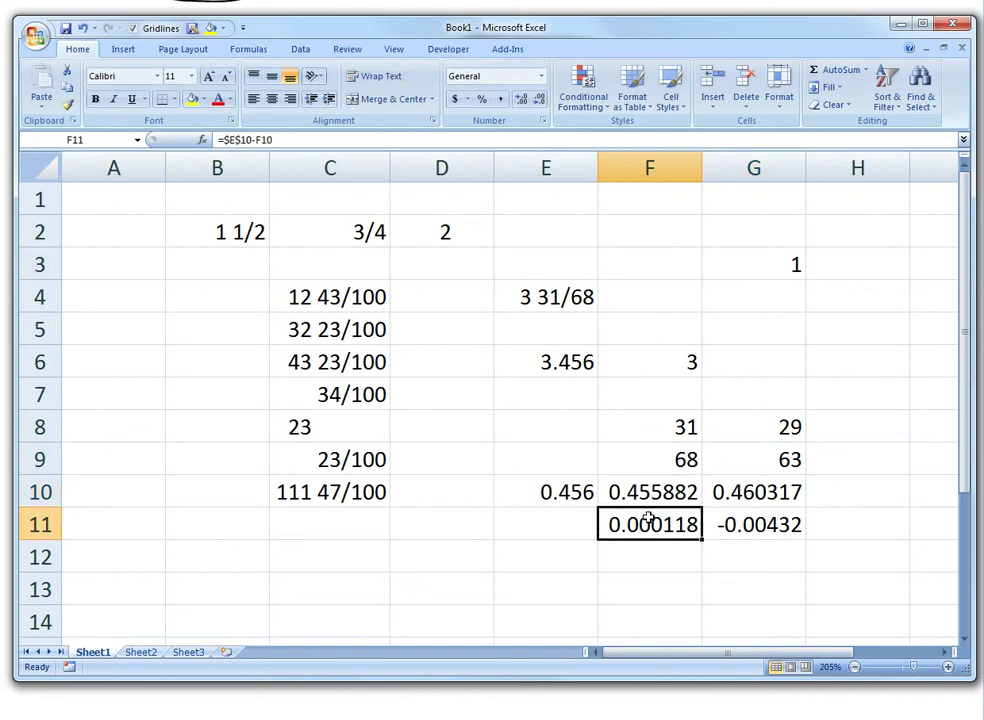
{"action": "left_click", "coordinate": [745, 525]}
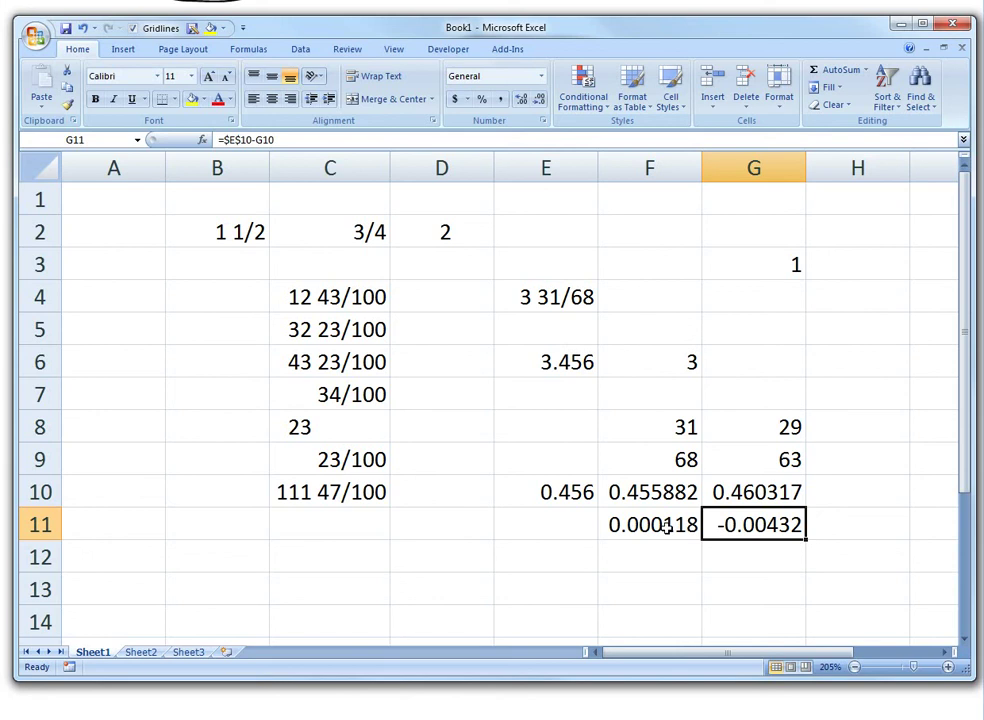
Try numerator 30 in G8 with denominators 64, 65 and 66 in G9.
{"action": "left_click", "coordinate": [837, 430]}
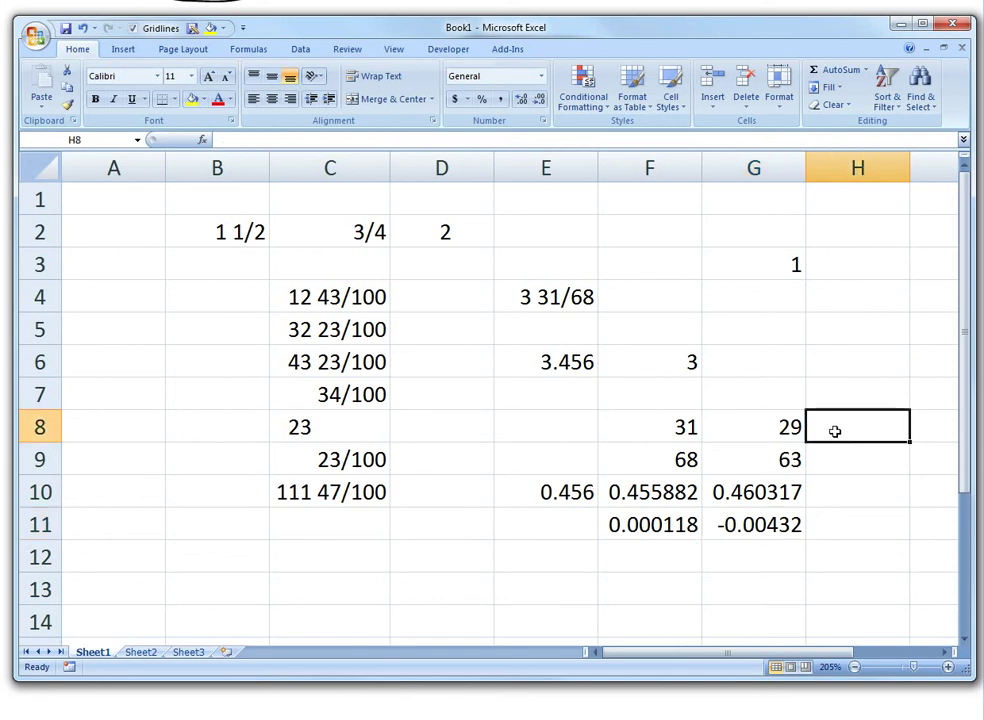
{"action": "left_click", "coordinate": [775, 430]}
{"action": "type", "text": "30"}
{"action": "key", "text": "Return"}
{"action": "left_click", "coordinate": [775, 430]}
{"action": "key", "text": "Return"}
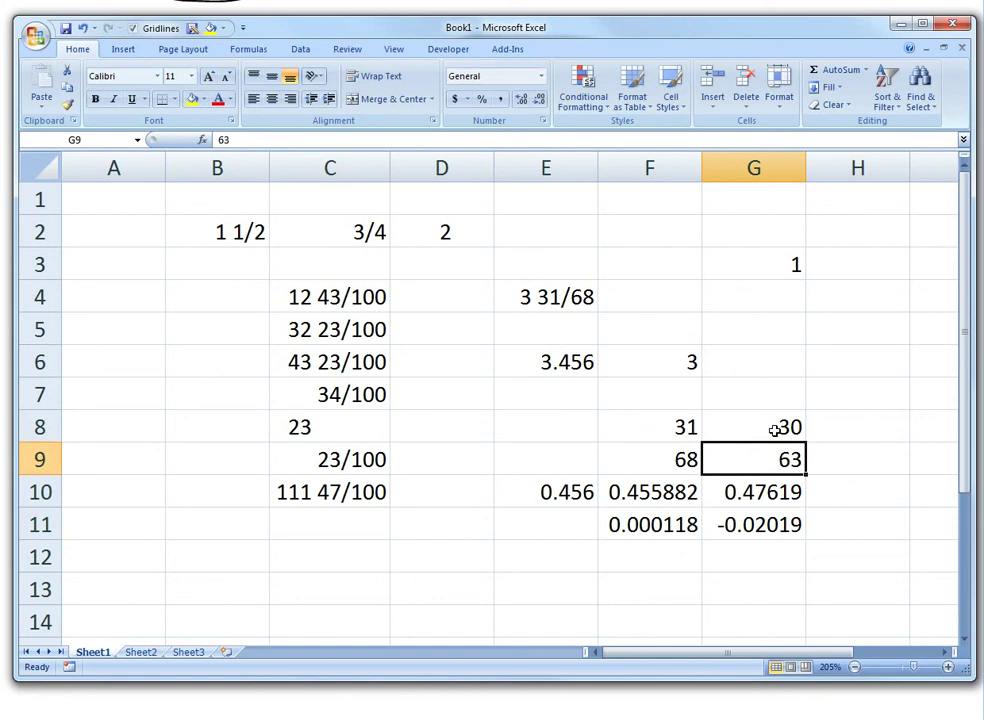
{"action": "type", "text": "64"}
{"action": "key", "text": "Return"}
{"action": "key", "text": "Up"}
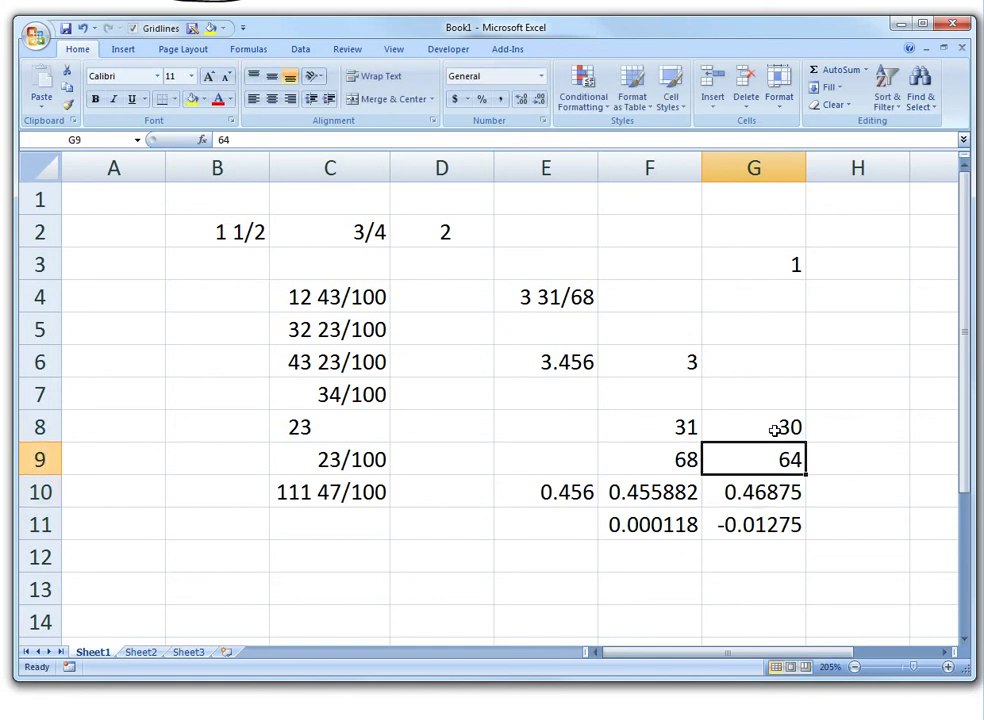
{"action": "type", "text": "65"}
{"action": "key", "text": "Return"}
{"action": "key", "text": "Up"}
{"action": "type", "text": "66"}
{"action": "key", "text": "Return"}
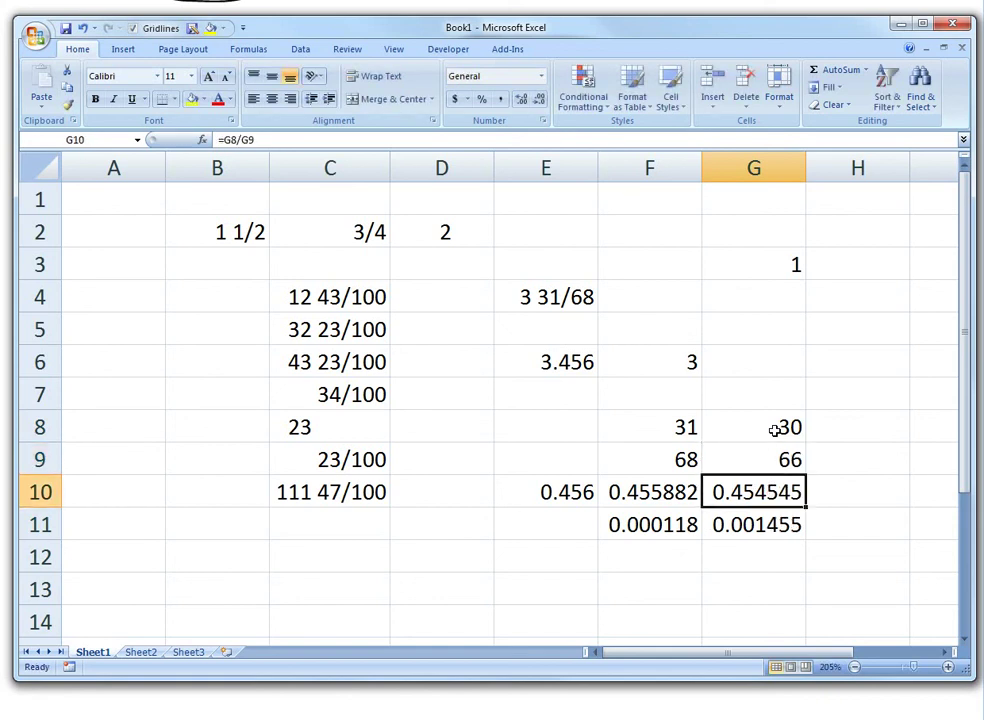
Compare the G11 error with F11, try denominator 67, then switch G8:G9 to 31 over 68.
{"action": "key", "text": "Down"}
{"action": "key", "text": "Left"}
{"action": "key", "text": "Right"}
{"action": "key", "text": "Up"}
{"action": "key", "text": "Up"}
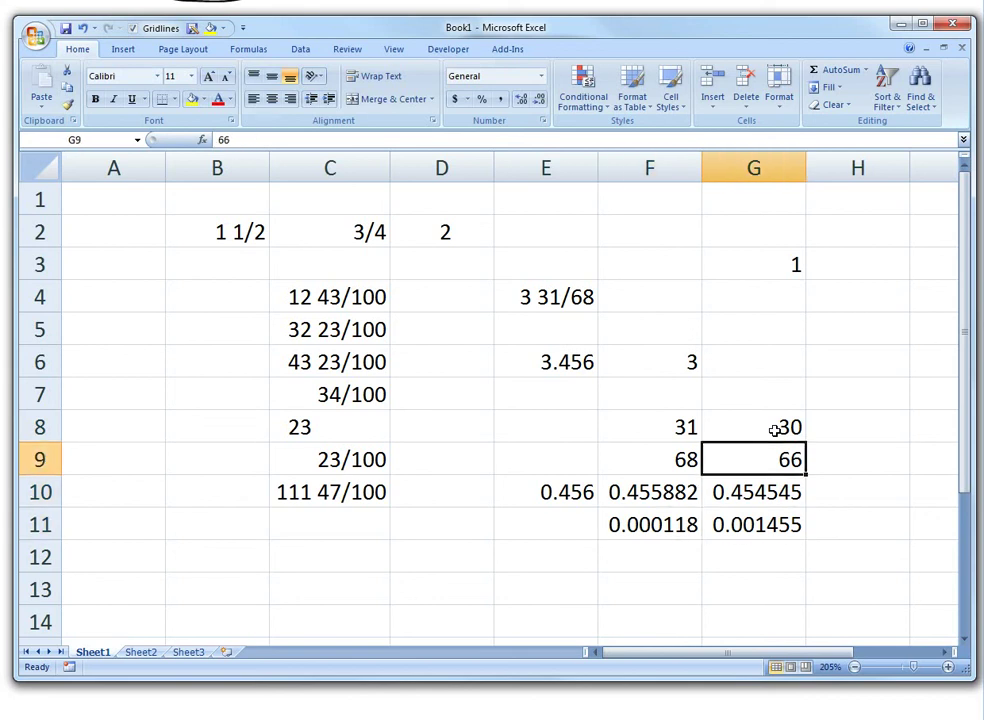
{"action": "type", "text": "67"}
{"action": "key", "text": "Return"}
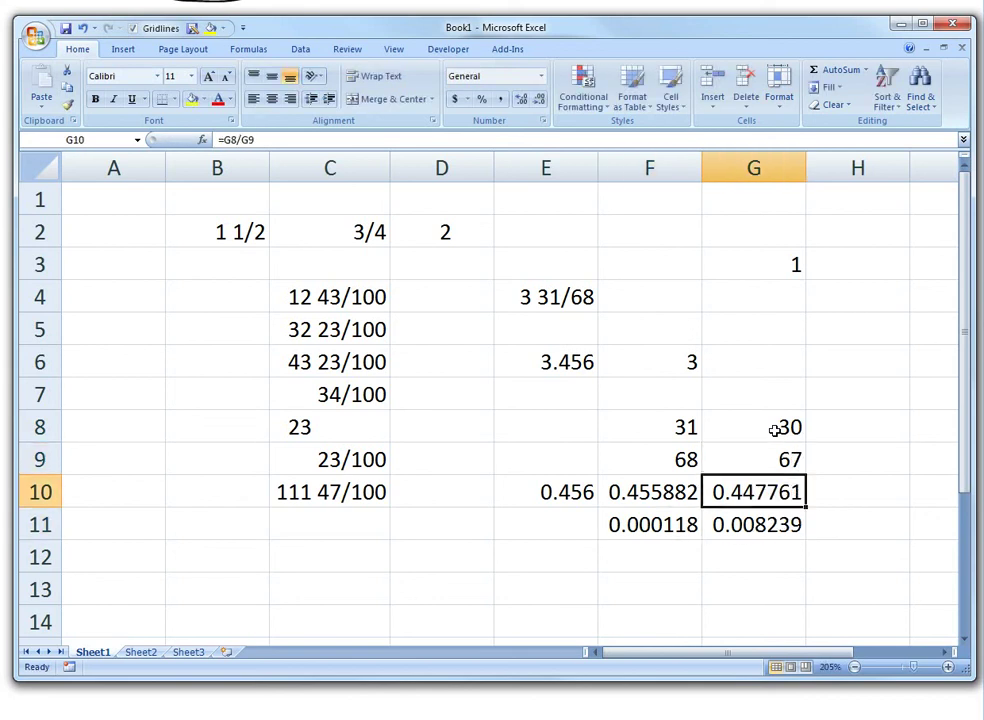
{"action": "key", "text": "Down"}
{"action": "key", "text": "Up"}
{"action": "key", "text": "Up"}
{"action": "key", "text": "Up"}
{"action": "type", "text": "3"}
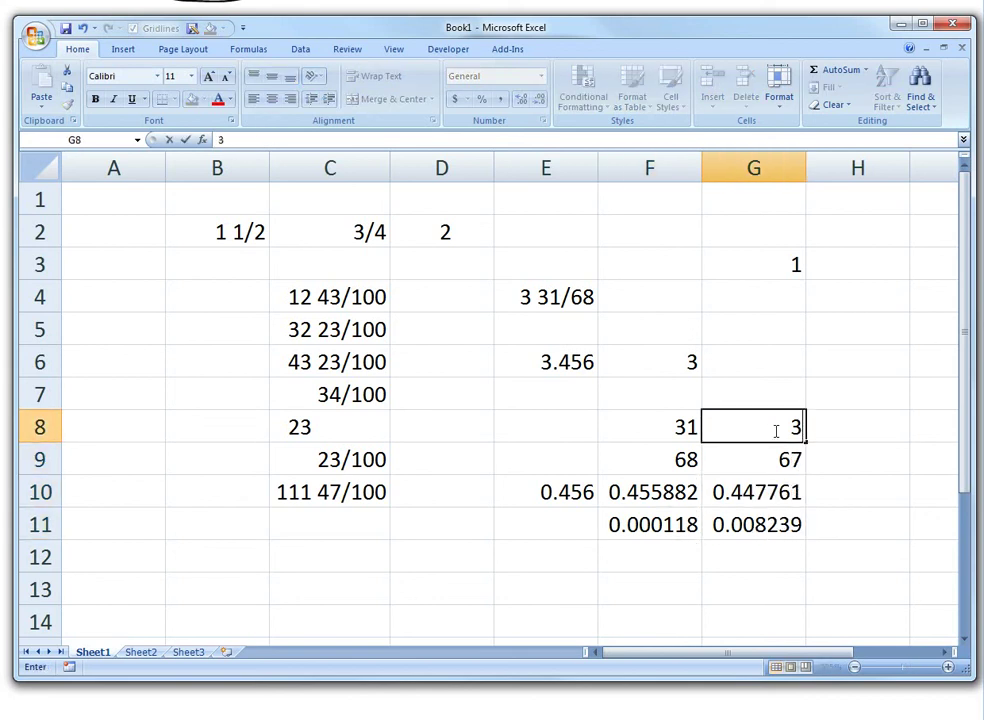
{"action": "key", "text": "Escape"}
{"action": "type", "text": "31"}
{"action": "key", "text": "Return"}
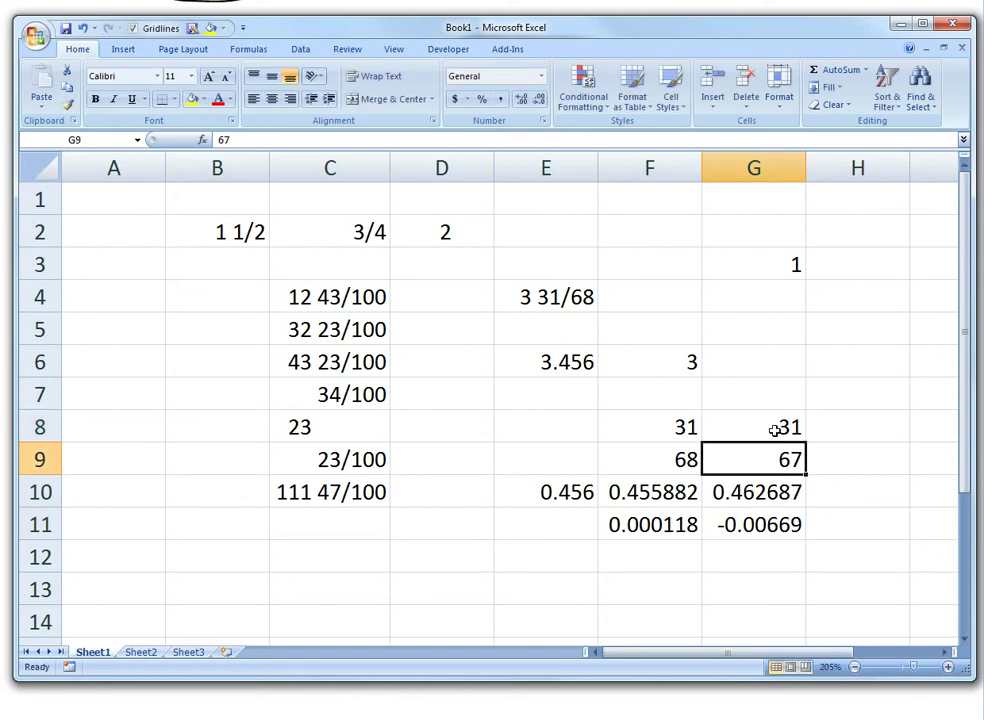
{"action": "type", "text": "7="}
{"action": "key", "text": "BackSpace"}
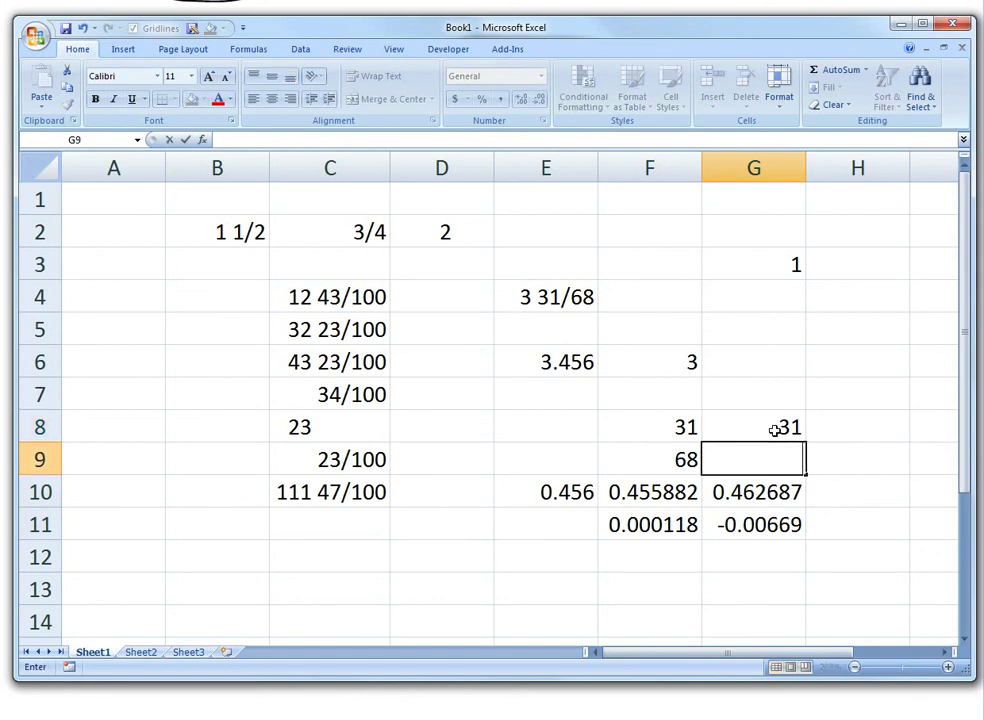
{"action": "type", "text": "68"}
{"action": "key", "text": "Return"}
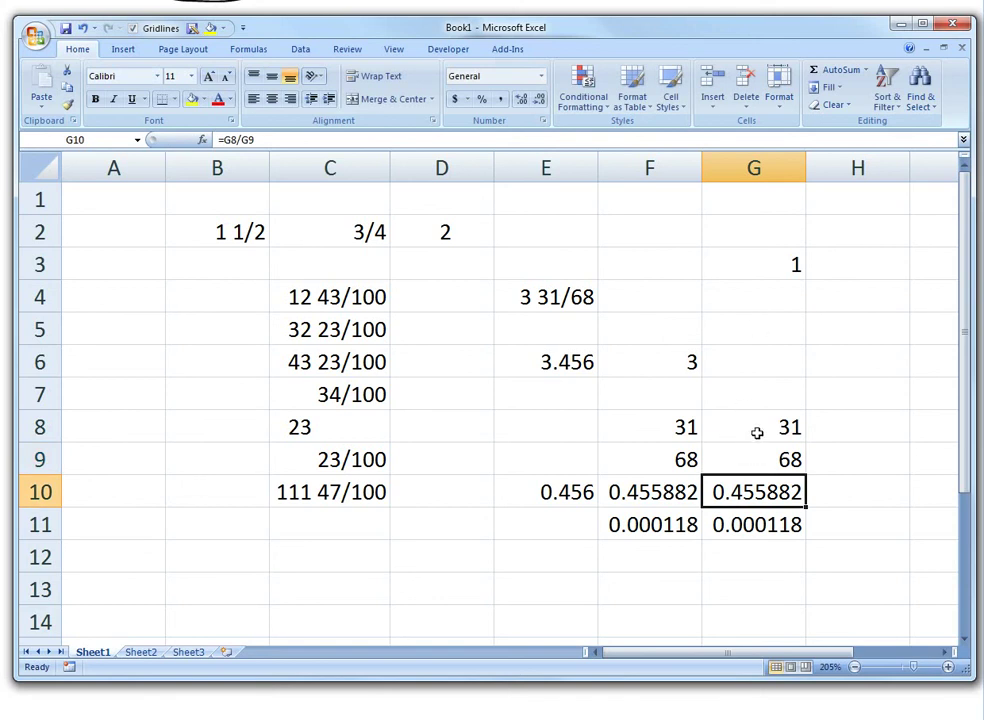
Try numerator 32 in G8 and compare the trial denominator with F9.
{"action": "left_click", "coordinate": [760, 434]}
{"action": "type", "text": "32"}
{"action": "key", "text": "Return"}
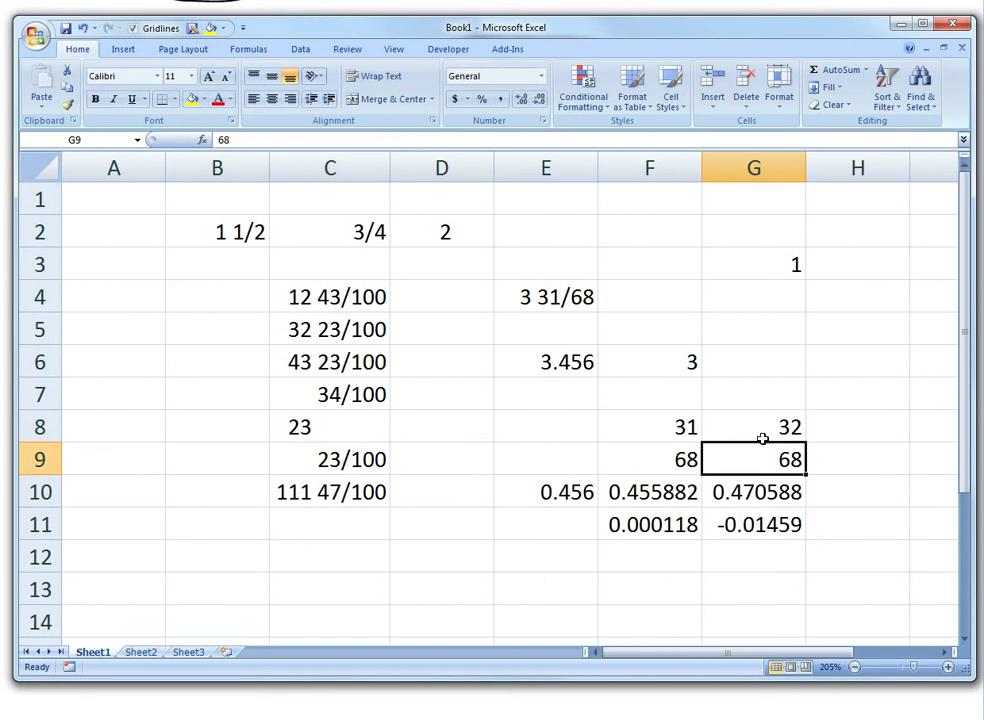
{"action": "left_click", "coordinate": [762, 438]}
{"action": "key", "text": "Return"}
{"action": "key", "text": "Return"}
{"action": "key", "text": "Up"}
{"action": "key", "text": "Left"}
{"action": "key", "text": "Right"}
{"action": "key", "text": "Up"}
{"action": "key", "text": "Down"}
{"action": "key", "text": "Left"}
{"action": "key", "text": "Right"}
{"action": "key", "text": "Up"}
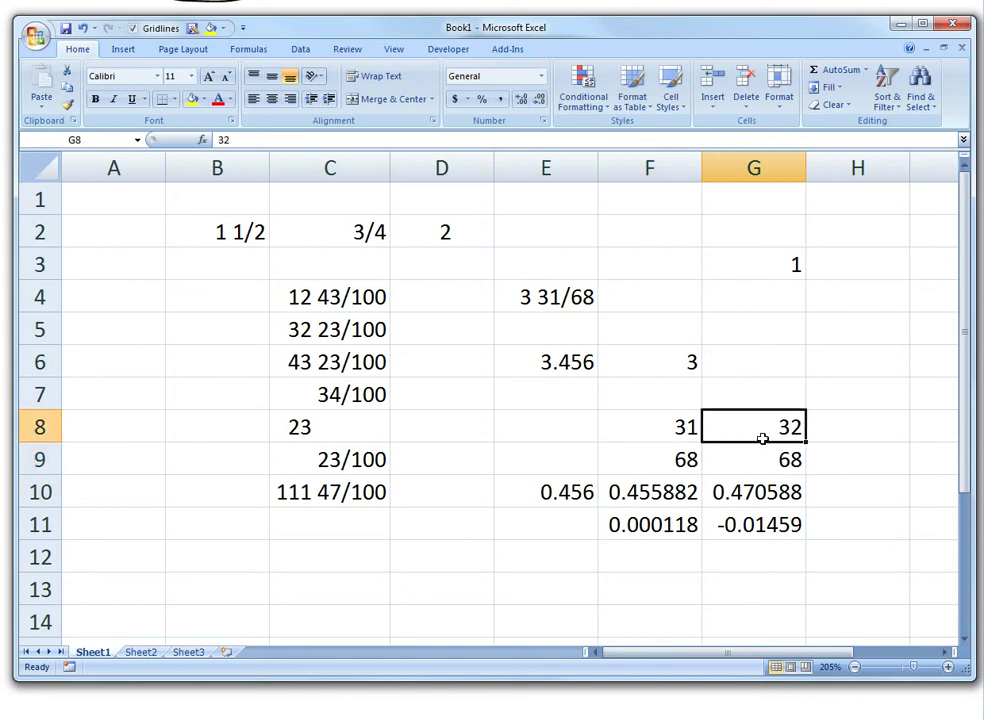
{"action": "key", "text": "Down"}
{"action": "key", "text": "Up"}
Test 31 over 69, then settle on 31/68 and check the G11 error.
{"action": "type", "text": "31"}
{"action": "key", "text": "Return"}
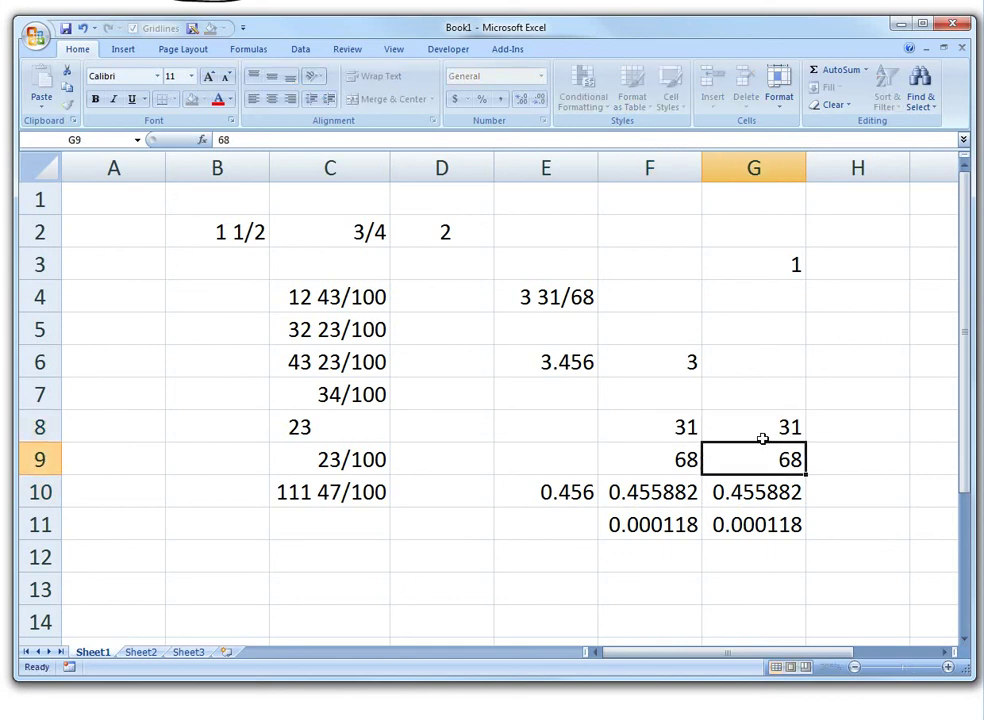
{"action": "type", "text": "69"}
{"action": "key", "text": "Return"}
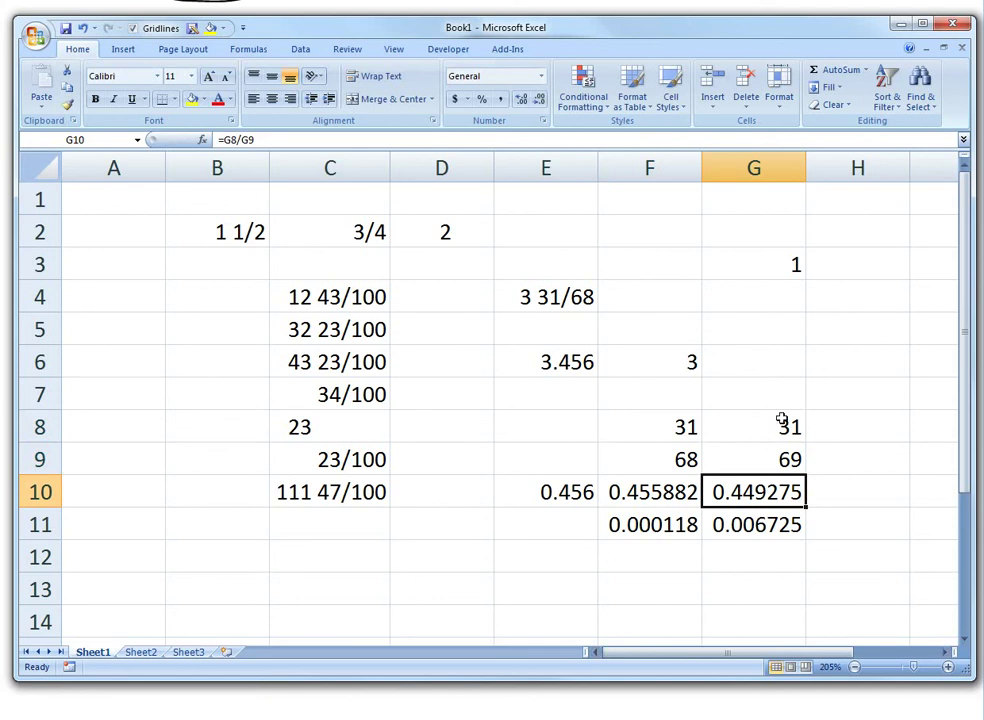
{"action": "key", "text": "Up"}
{"action": "type", "text": "68"}
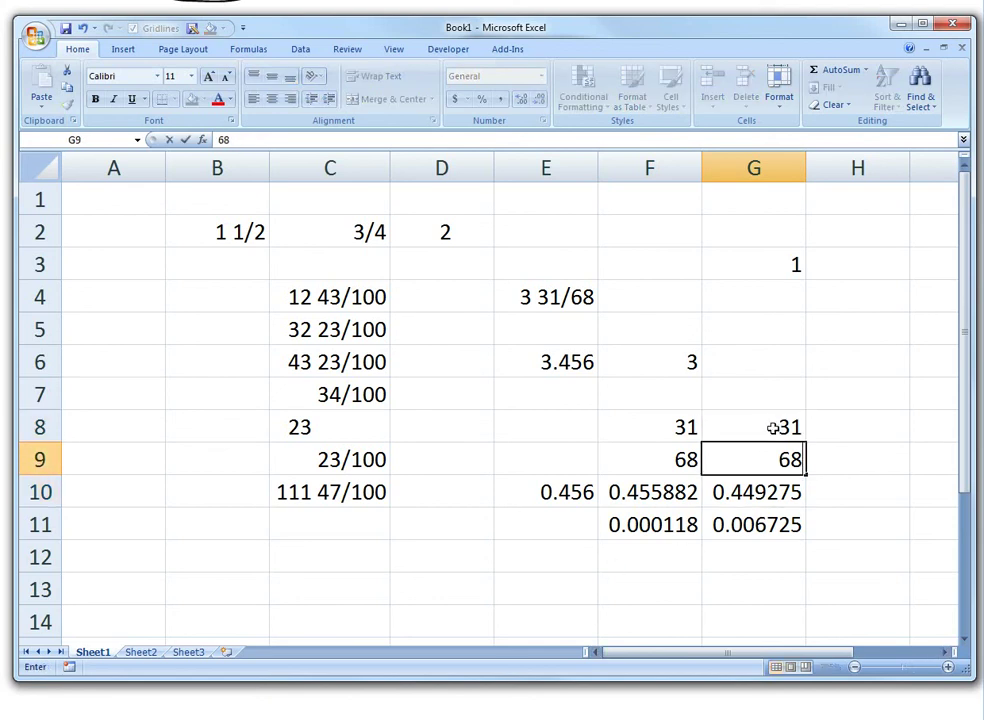
{"action": "key", "text": "Return"}
{"action": "key", "text": "Down"}
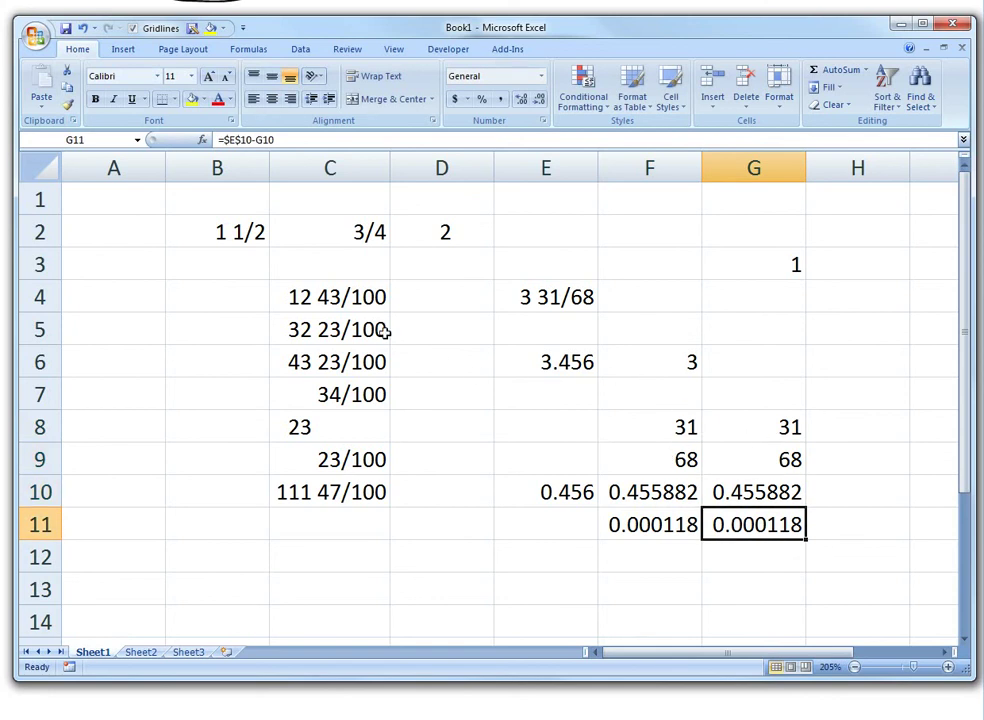
Select the fraction cells C4 through C10.
{"action": "left_click_drag", "start_coordinate": [322, 297], "coordinate": [345, 492]}
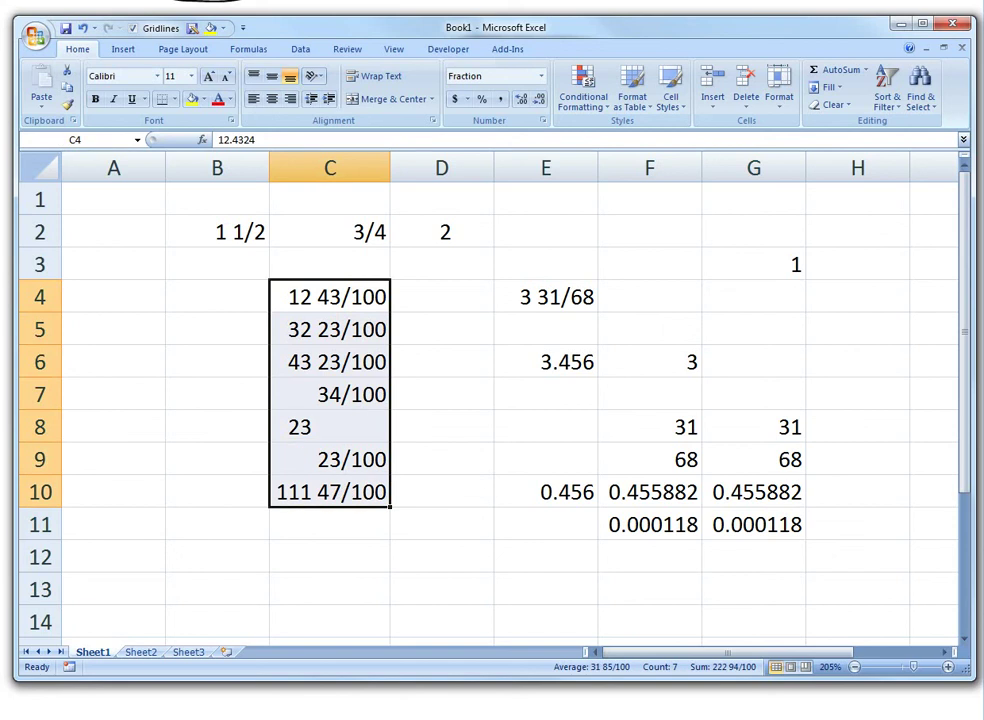